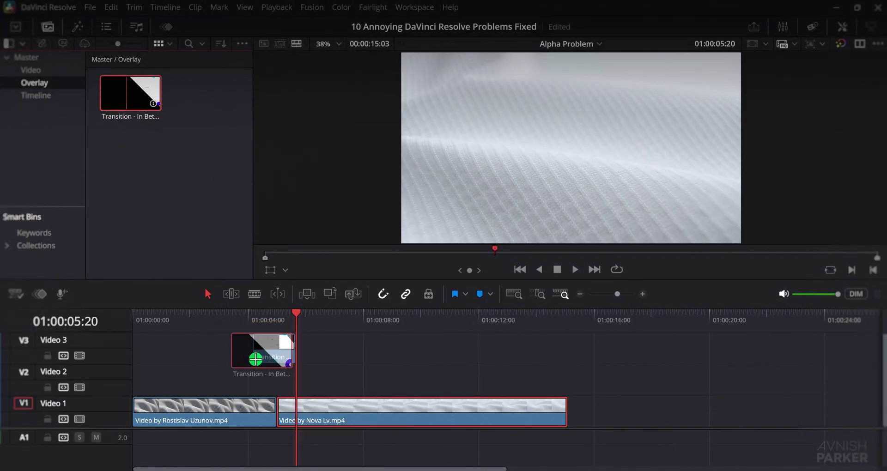
Step: Place the Transition overlay on V2 over the fabric-clip cut and step frames around it
{"action": "left_click", "coordinate": [282, 321]}
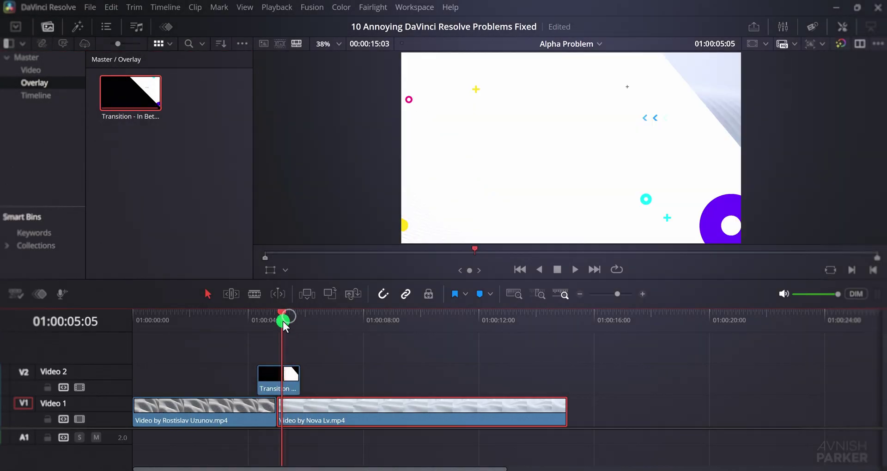
{"action": "left_click_drag", "start_coordinate": [282, 322], "coordinate": [270, 328]}
{"action": "key", "text": "Left"}
{"action": "key", "text": "Left"}
{"action": "key", "text": "Left"}
{"action": "key", "text": "Left"}
{"action": "key", "text": "Left"}
{"action": "key", "text": "Left"}
{"action": "key", "text": "Left"}
{"action": "key", "text": "Left"}
{"action": "key", "text": "Left"}
{"action": "key", "text": "Left"}
{"action": "key", "text": "Left"}
{"action": "key", "text": "Left"}
{"action": "key", "text": "Left"}
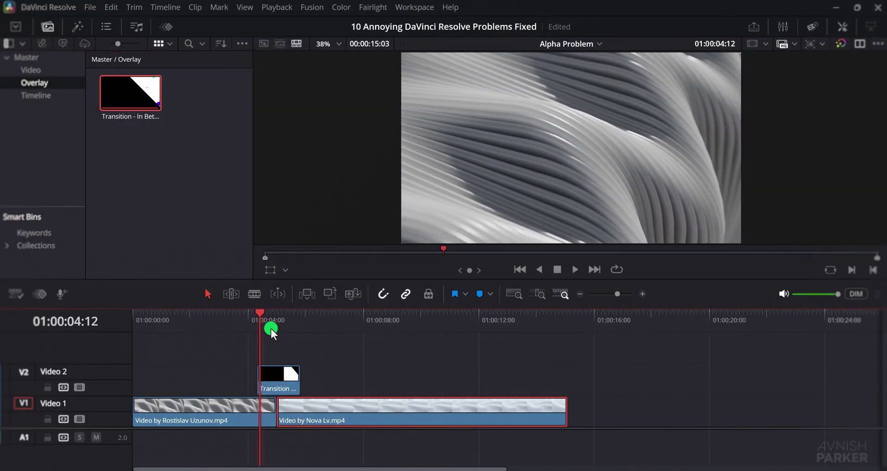
{"action": "key", "text": "Left"}
{"action": "key", "text": "Left"}
{"action": "key", "text": "Left"}
{"action": "key", "text": "Right"}
{"action": "key", "text": "Left"}
{"action": "key", "text": "Right"}
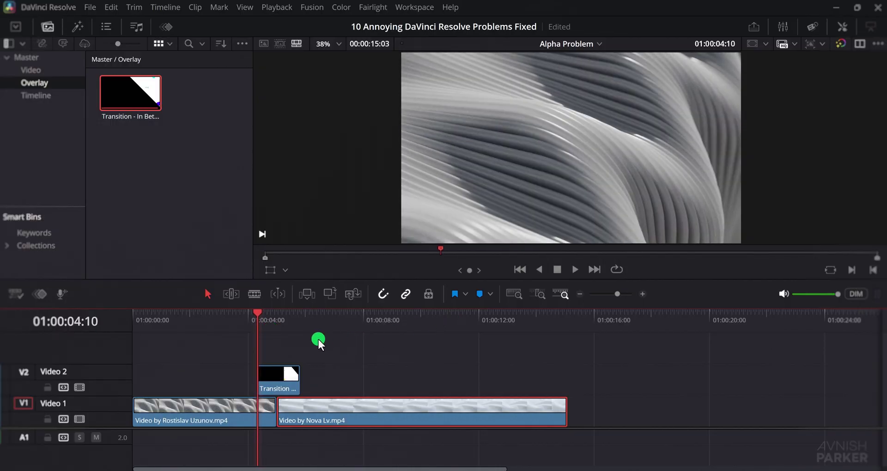
Step: Check the overlay's end frames around 01:00:05:20 frame by frame
{"action": "left_click", "coordinate": [297, 315]}
{"action": "key", "text": "Right"}
{"action": "key", "text": "Right"}
{"action": "key", "text": "Right"}
{"action": "key", "text": "Right"}
{"action": "key", "text": "Right"}
{"action": "key", "text": "Left"}
{"action": "key", "text": "Right"}
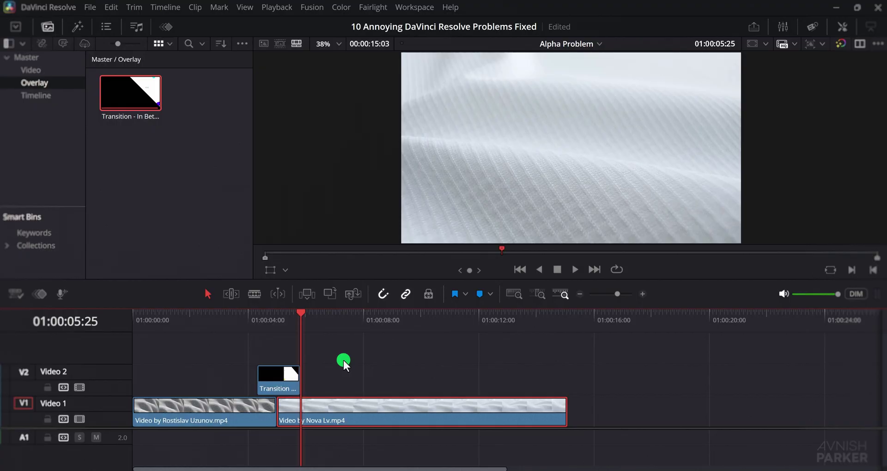
{"action": "key", "text": "Left"}
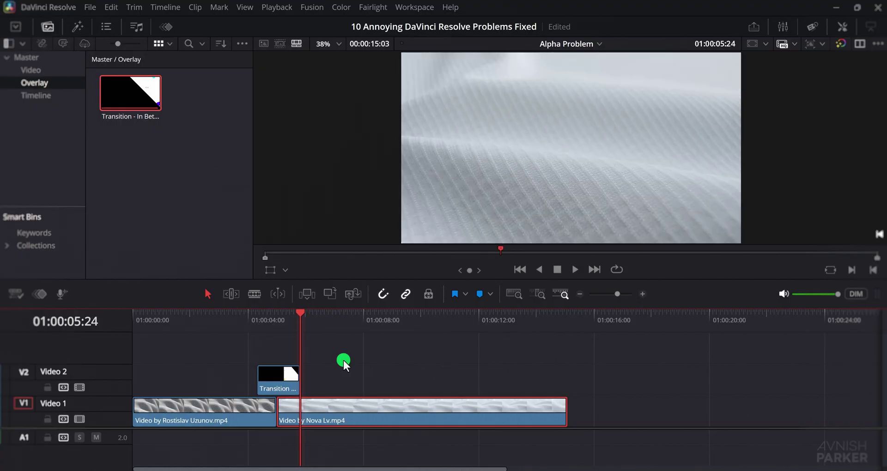
Step: Set the Transition clip's alpha mode to Straight
{"action": "key", "text": "Right"}
{"action": "key", "text": "Left"}
{"action": "right_click", "coordinate": [112, 92]}
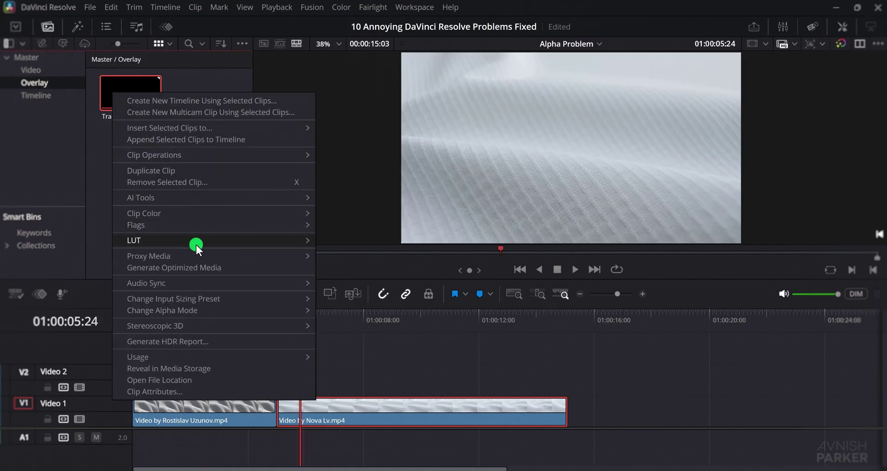
{"action": "mouse_move", "coordinate": [237, 309]}
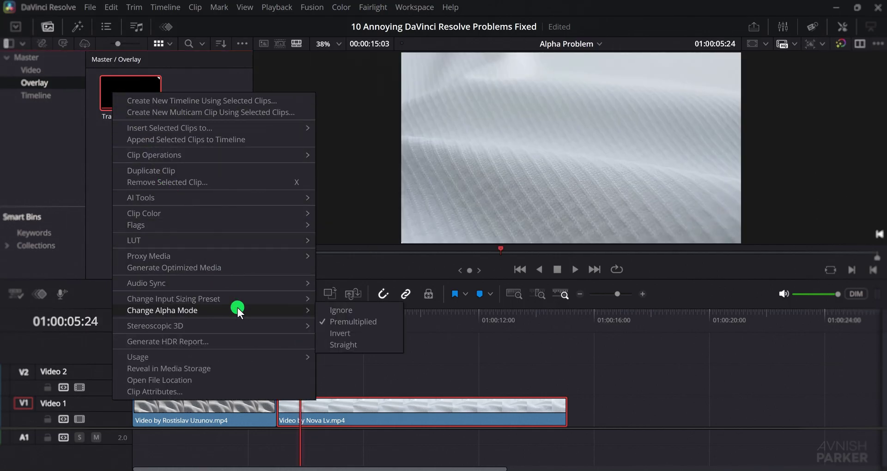
{"action": "left_click", "coordinate": [360, 345]}
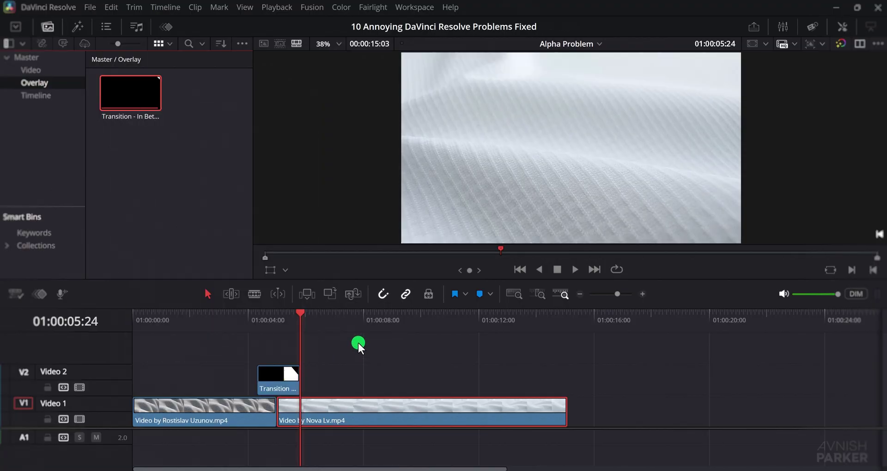
Step: Frame-step the timeline to check the overlay edge with Straight alpha
{"action": "left_click", "coordinate": [328, 349]}
{"action": "key", "text": "Right"}
{"action": "key", "text": "Left"}
{"action": "key", "text": "Left"}
{"action": "key", "text": "Right"}
{"action": "key", "text": "Left"}
{"action": "key", "text": "Left"}
{"action": "key", "text": "Left"}
{"action": "key", "text": "Left"}
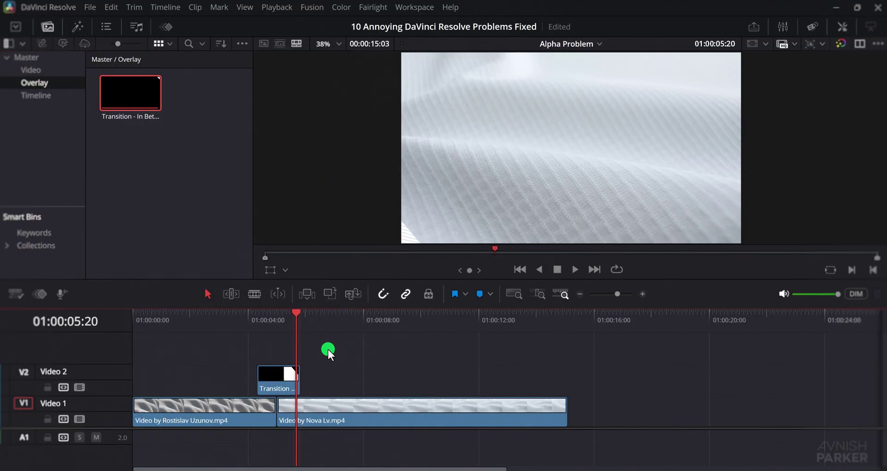
{"action": "key", "text": "Right"}
{"action": "key", "text": "Left"}
{"action": "key", "text": "Right"}
{"action": "key", "text": "Right"}
{"action": "key", "text": "Right"}
{"action": "key", "text": "Right"}
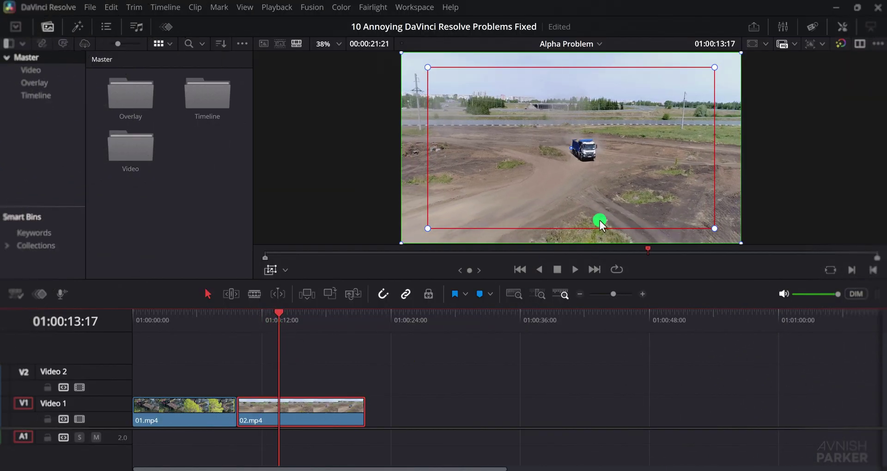
Step: Show 02.mp4's Inspector settings and raise its Zoom to 2.140, previewing playback
{"action": "left_click", "coordinate": [838, 27]}
{"action": "left_click_drag", "start_coordinate": [749, 107], "coordinate": [748, 107]}
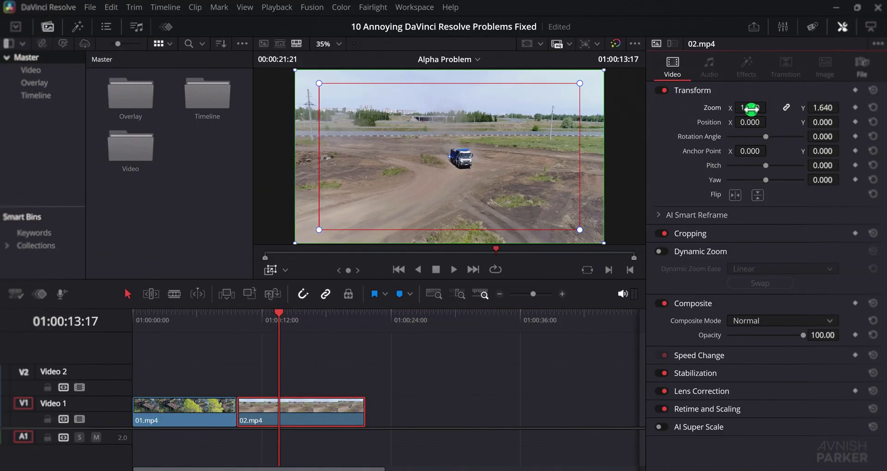
{"action": "left_click_drag", "start_coordinate": [767, 112], "coordinate": [781, 112]}
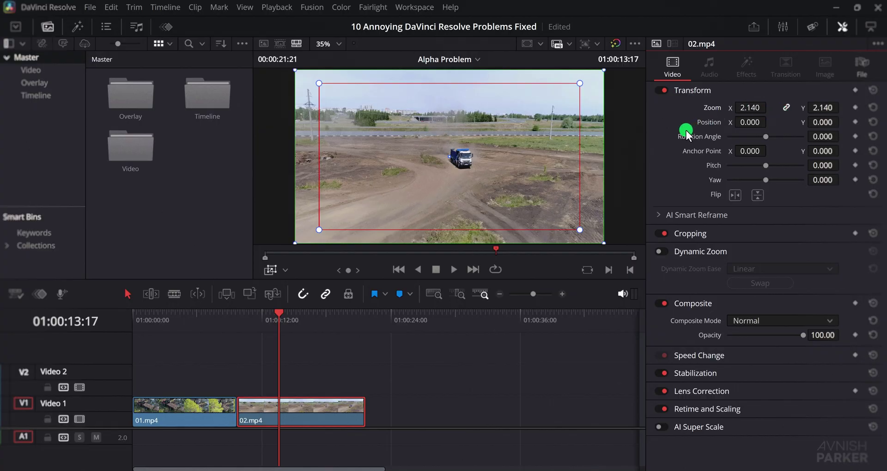
{"action": "left_click_drag", "start_coordinate": [279, 321], "coordinate": [270, 324]}
{"action": "key", "text": "space"}
{"action": "key", "text": "space"}
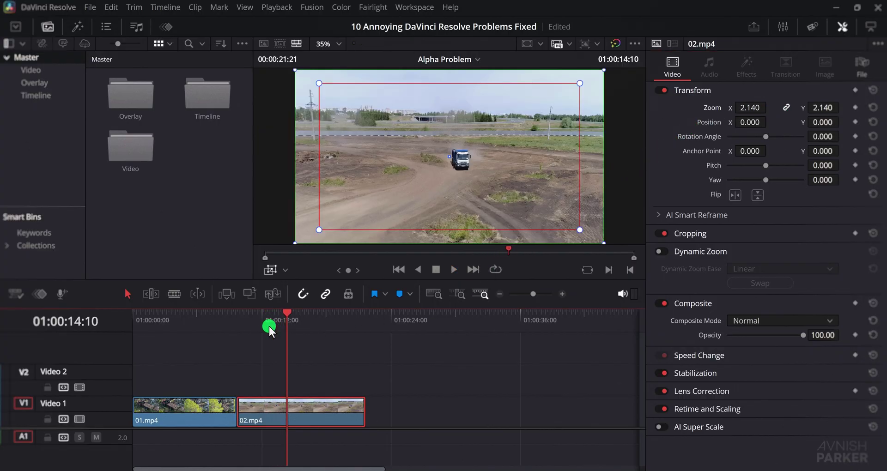
Step: Test shrinking Zoom below 1, then set Zoom to 1.250
{"action": "left_click_drag", "start_coordinate": [743, 109], "coordinate": [657, 132]}
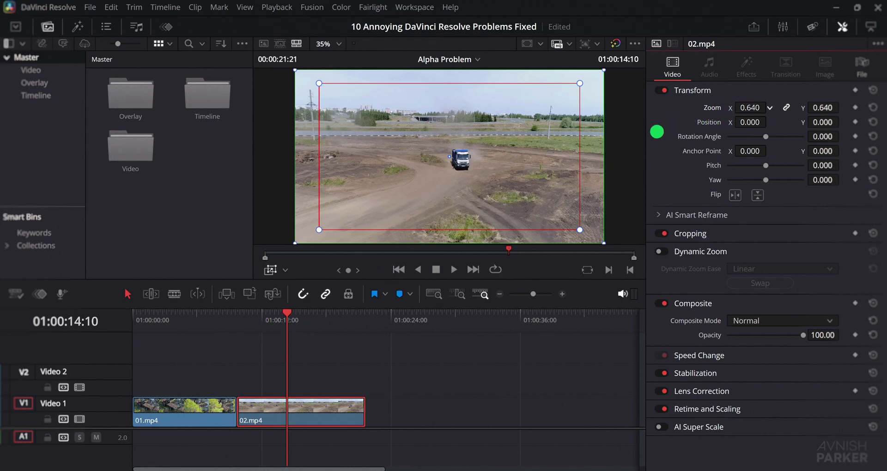
{"action": "left_click", "coordinate": [273, 317]}
{"action": "key", "text": "space"}
{"action": "key", "text": "space"}
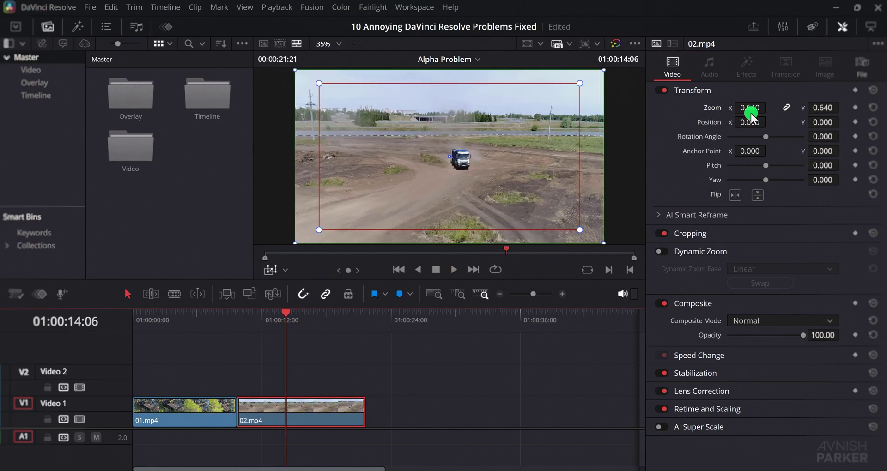
{"action": "left_click", "coordinate": [872, 107]}
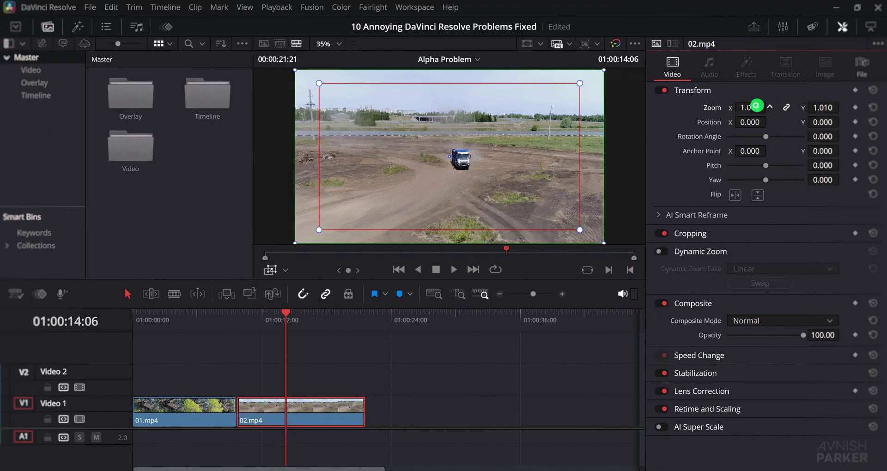
{"action": "left_click_drag", "start_coordinate": [756, 106], "coordinate": [778, 136]}
Step: Play back from 01:00:12:05, then reset Zoom, Position and Rotation Angle to defaults
{"action": "left_click", "coordinate": [264, 320]}
{"action": "key", "text": "space"}
{"action": "key", "text": "space"}
{"action": "key", "text": "space"}
{"action": "key", "text": "space"}
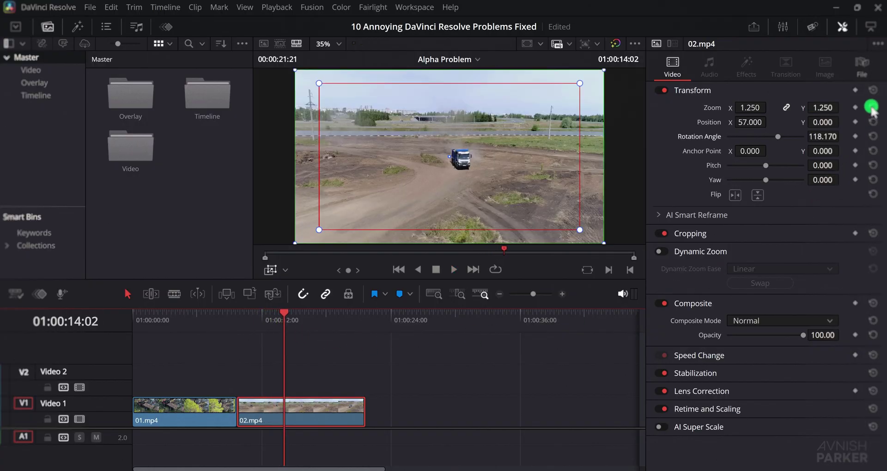
{"action": "left_click", "coordinate": [872, 107]}
{"action": "left_click", "coordinate": [873, 122]}
{"action": "left_click", "coordinate": [873, 137]}
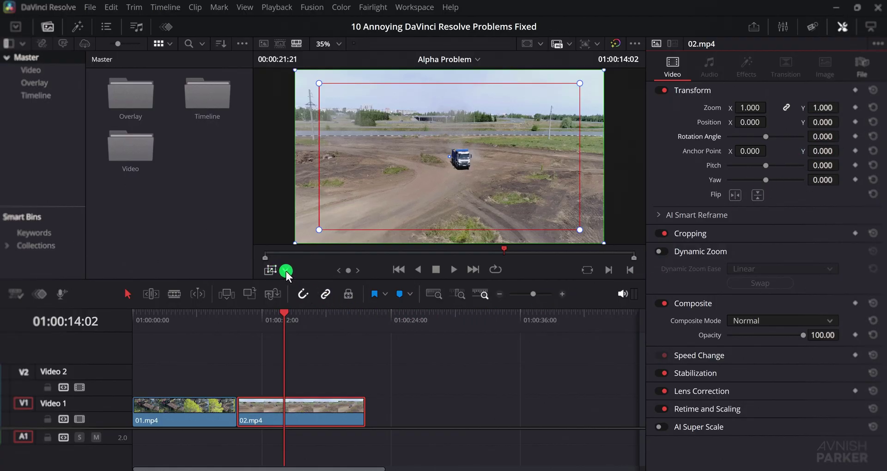
Step: Turn off the viewer's on-screen transform controls and play back from 01:00:11:25
{"action": "left_click", "coordinate": [287, 271]}
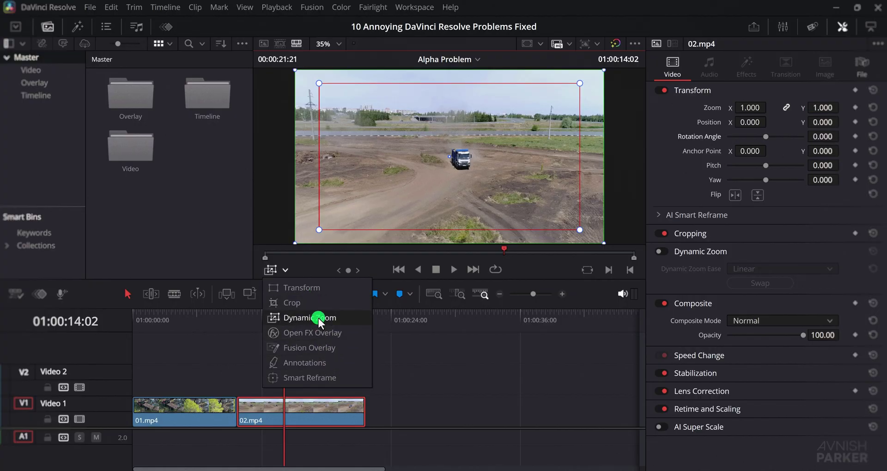
{"action": "left_click", "coordinate": [272, 271]}
{"action": "left_click", "coordinate": [271, 272]}
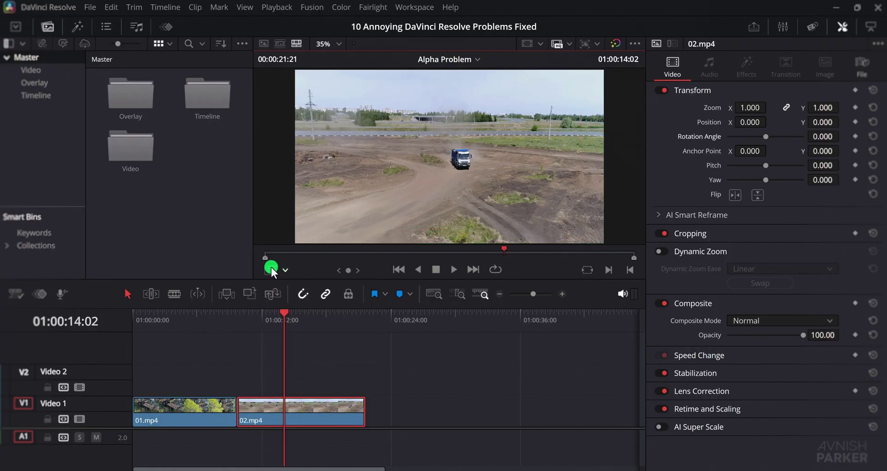
{"action": "left_click", "coordinate": [260, 323]}
{"action": "key", "text": "space"}
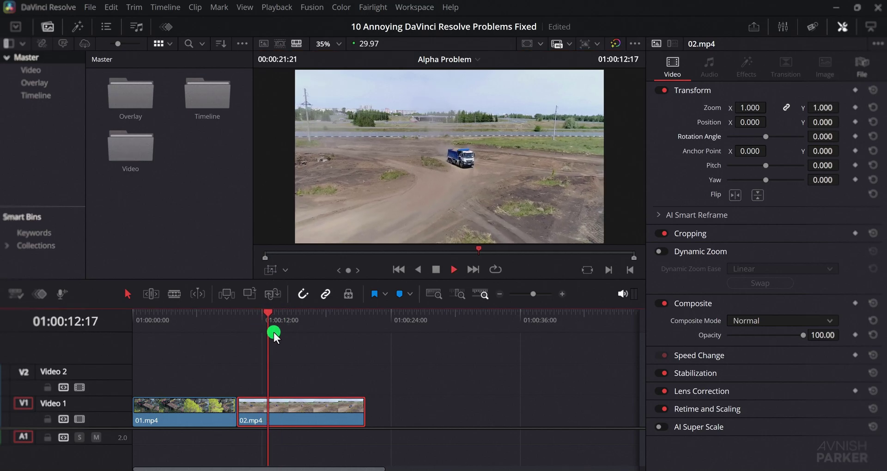
{"action": "key", "text": "space"}
Step: Test a Zoom of 1.080 (undone), restore the transform overlay, and preview a slight zoom increase
{"action": "left_click_drag", "start_coordinate": [769, 119], "coordinate": [761, 107]}
{"action": "key", "text": "ctrl+z"}
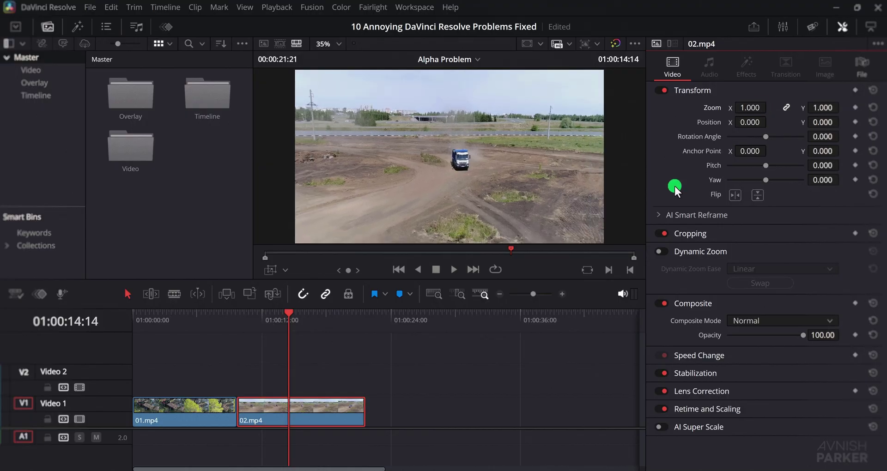
{"action": "left_click", "coordinate": [271, 270]}
{"action": "left_click_drag", "start_coordinate": [280, 319], "coordinate": [272, 320]}
{"action": "key", "text": "space"}
{"action": "key", "text": "space"}
{"action": "left_click_drag", "start_coordinate": [744, 108], "coordinate": [744, 109]}
{"action": "left_click", "coordinate": [270, 273]}
{"action": "left_click", "coordinate": [280, 321]}
{"action": "key", "text": "space"}
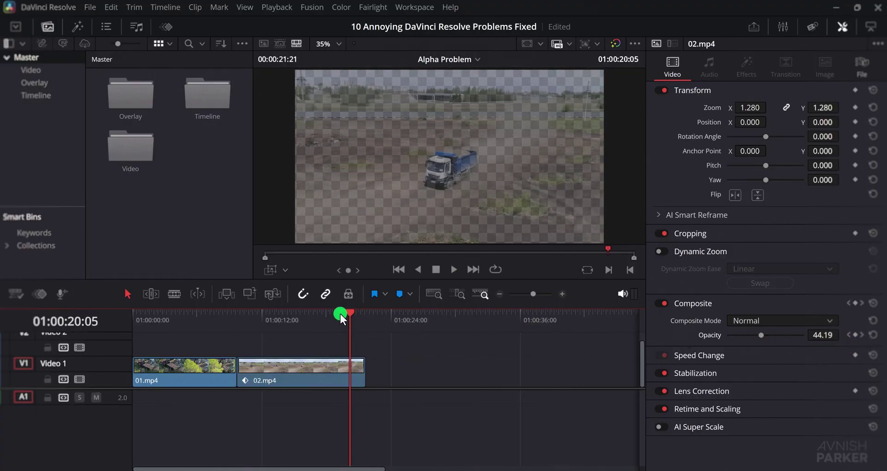
Step: Move the playhead to 01:00:16:18, show keyframe curves, and select a 02.mp4 Opacity keyframe
{"action": "left_click", "coordinate": [326, 317]}
{"action": "left_click_drag", "start_coordinate": [327, 319], "coordinate": [311, 317]}
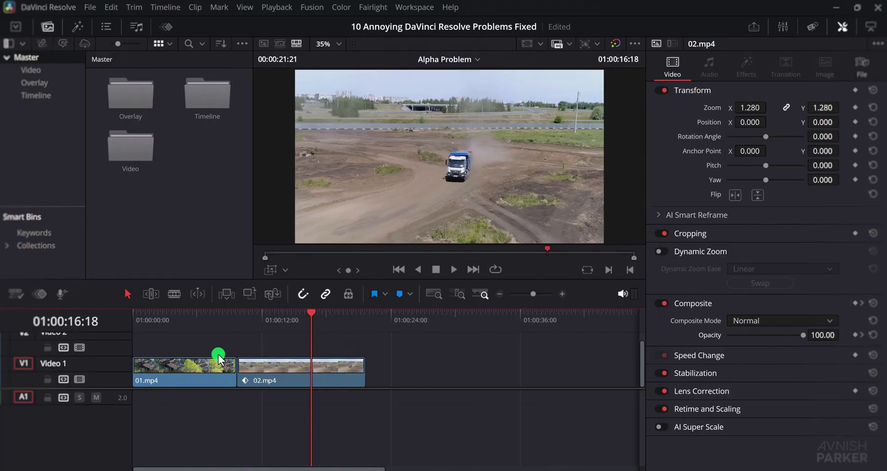
{"action": "left_click", "coordinate": [42, 295]}
{"action": "scroll", "coordinate": [248, 436], "scroll_direction": "right", "scroll_amount": 3}
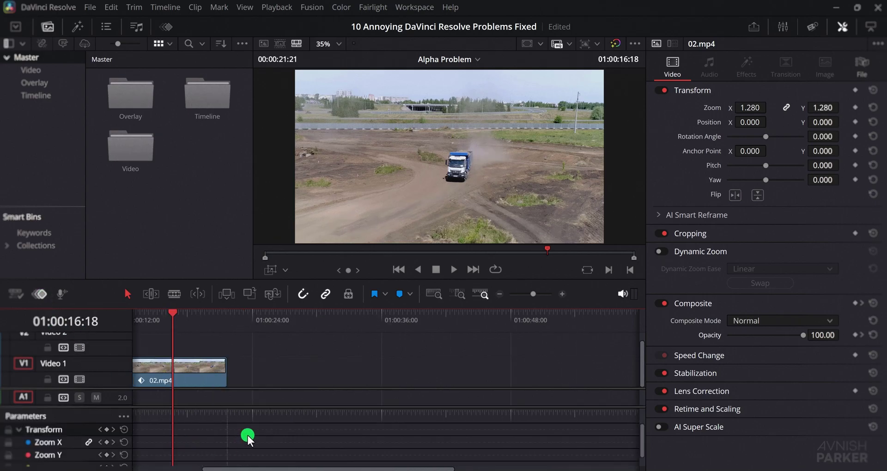
{"action": "scroll", "coordinate": [248, 437], "scroll_direction": "left", "scroll_amount": 3}
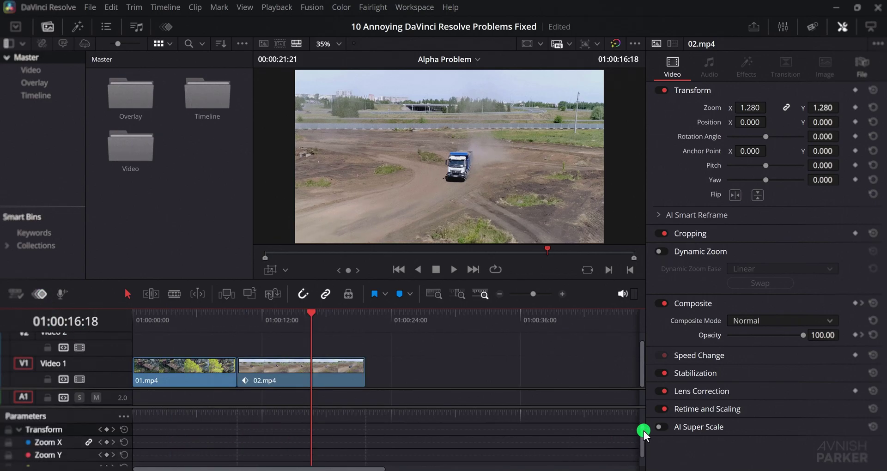
{"action": "left_click_drag", "start_coordinate": [643, 434], "coordinate": [641, 447]}
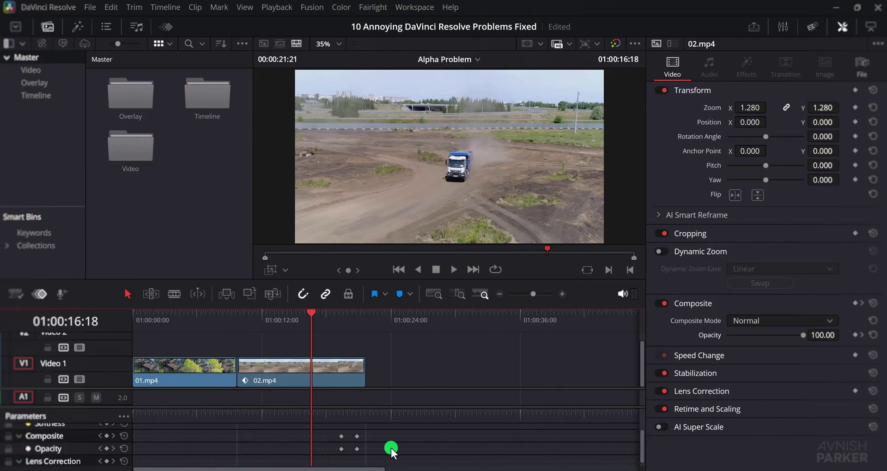
{"action": "left_click", "coordinate": [356, 449]}
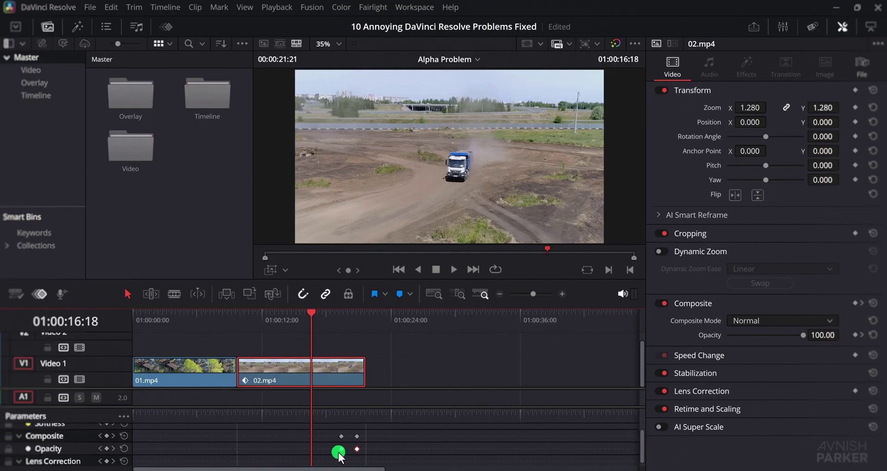
{"action": "left_click", "coordinate": [334, 437]}
Step: In the top Keyframes panel, display only parameters with keyframes
{"action": "left_click", "coordinate": [165, 26]}
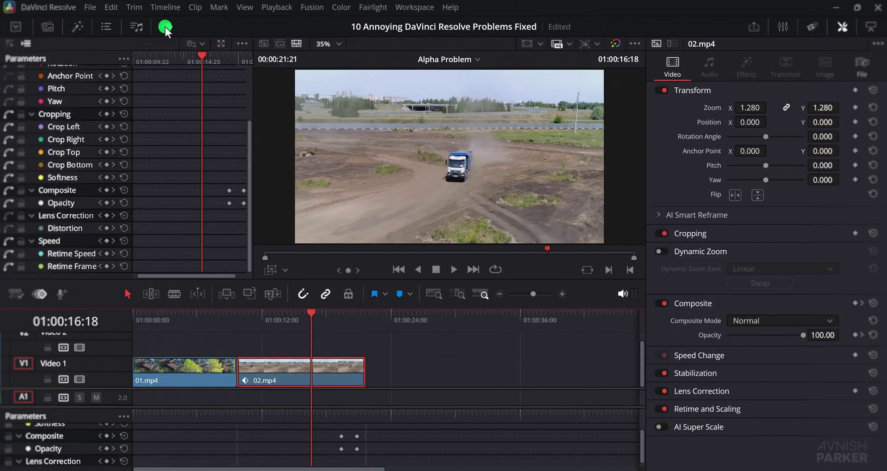
{"action": "scroll", "coordinate": [194, 189], "scroll_direction": "up", "scroll_amount": 3}
{"action": "scroll", "coordinate": [203, 207], "scroll_direction": "down", "scroll_amount": 3}
{"action": "mouse_move", "coordinate": [215, 272]}
{"action": "left_mouse_down"}
{"action": "mouse_move", "coordinate": [242, 277]}
{"action": "mouse_move", "coordinate": [192, 275]}
{"action": "mouse_move", "coordinate": [222, 275]}
{"action": "left_mouse_up"}
{"action": "left_click_drag", "start_coordinate": [198, 178], "coordinate": [242, 217]}
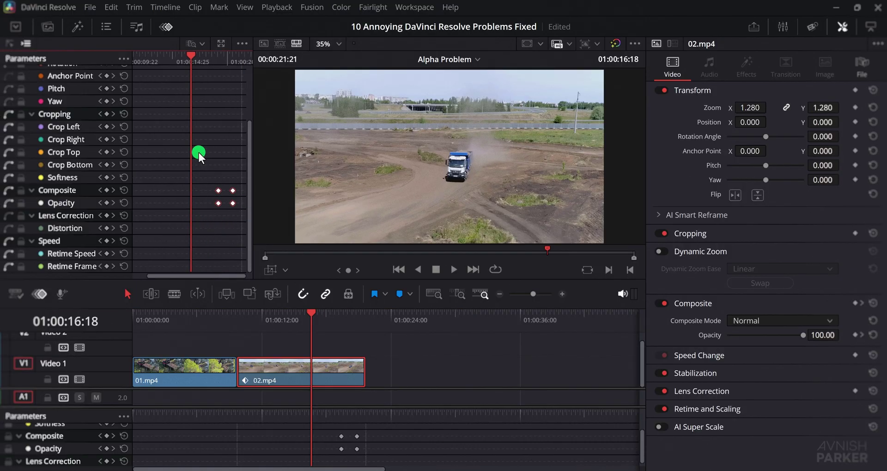
{"action": "left_click", "coordinate": [118, 59]}
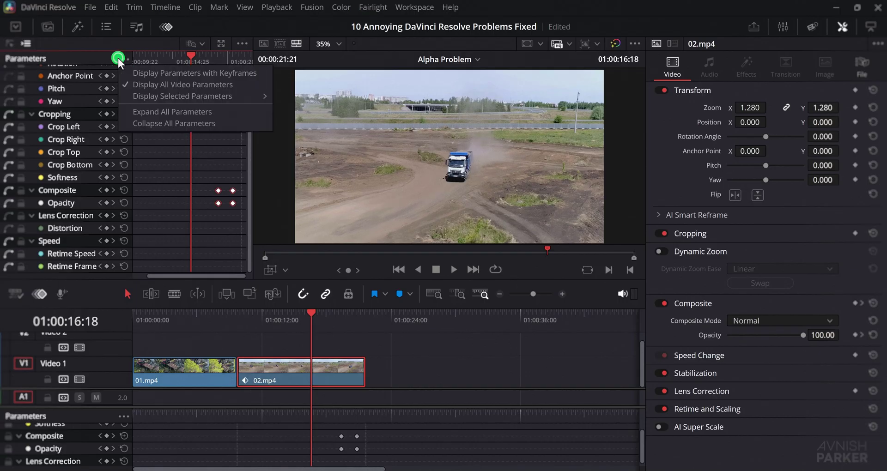
{"action": "left_click", "coordinate": [172, 75]}
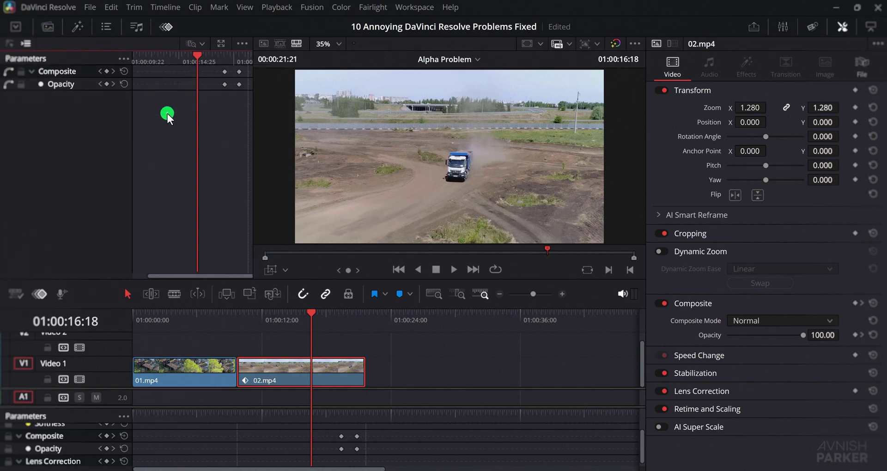
{"action": "left_click_drag", "start_coordinate": [194, 61], "coordinate": [225, 65]}
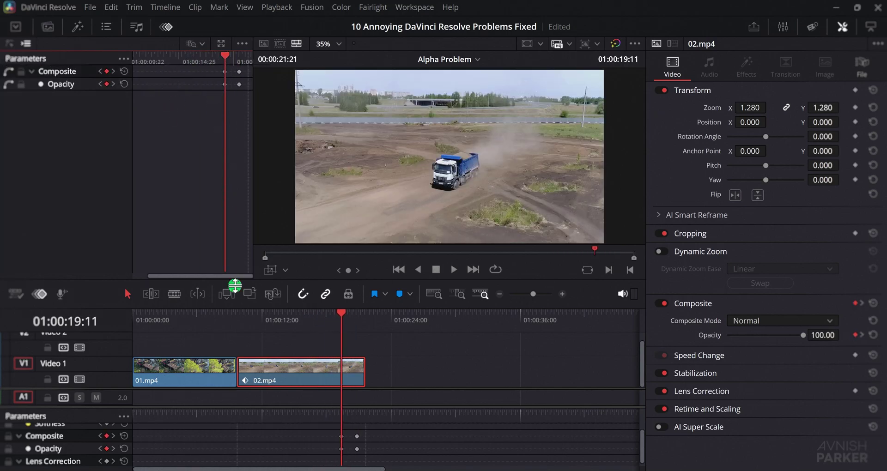
Step: Show only keyframed parameters in the lower panel, then play the opacity fade
{"action": "left_click", "coordinate": [124, 416]}
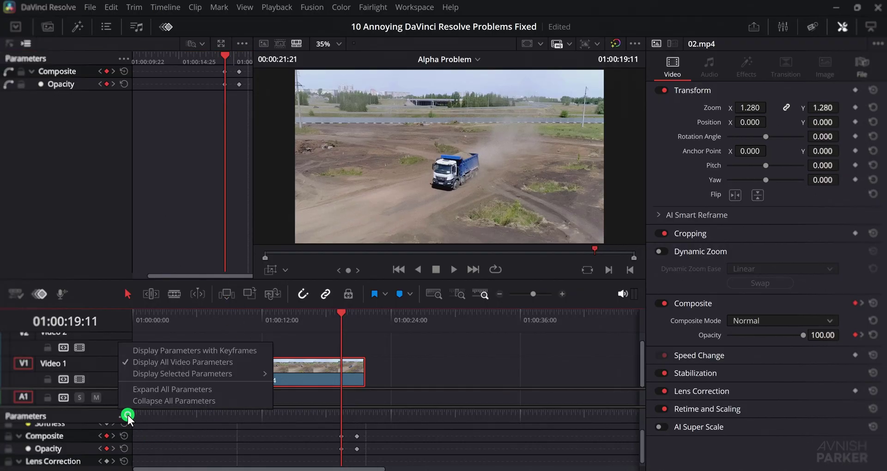
{"action": "left_click", "coordinate": [190, 351]}
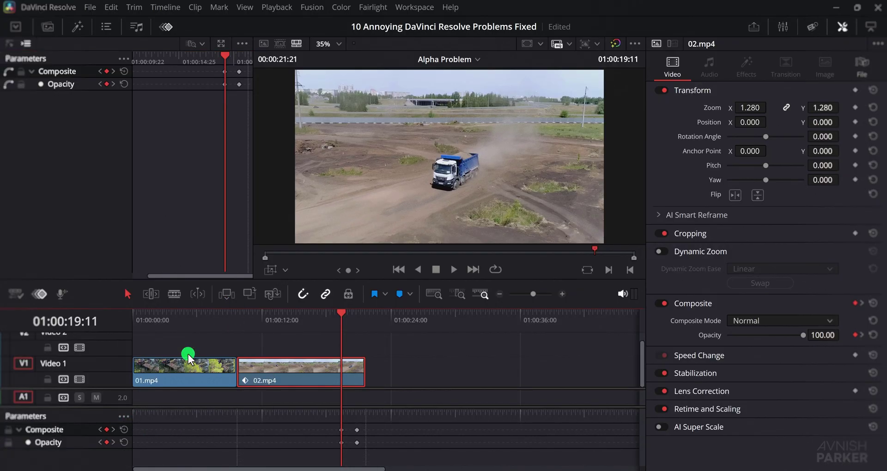
{"action": "left_click", "coordinate": [343, 314]}
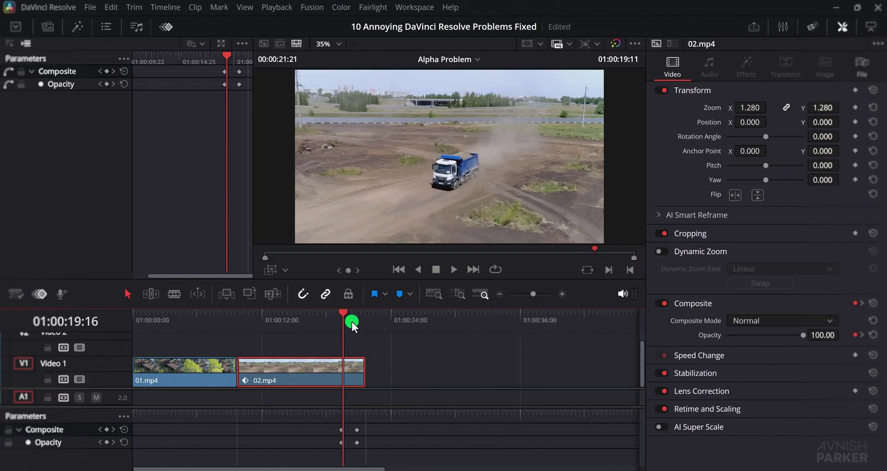
{"action": "key", "text": "space"}
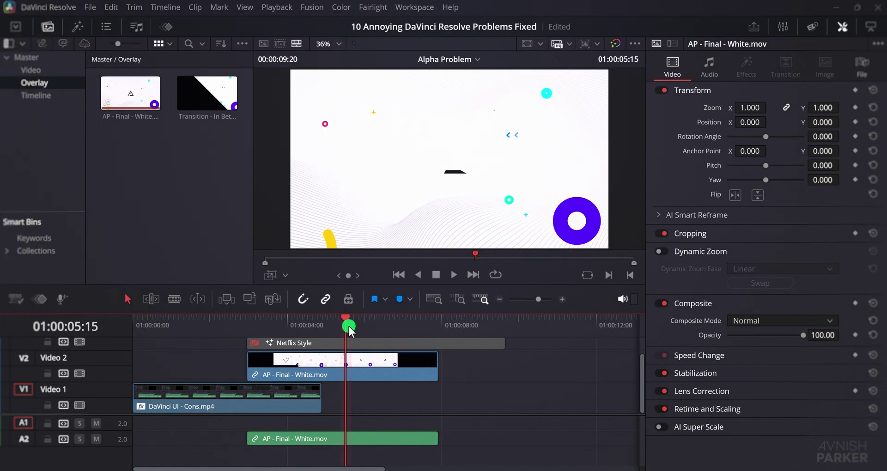
Step: Set the viewer background to Black in Timeline View Options
{"action": "left_click_drag", "start_coordinate": [348, 326], "coordinate": [414, 336]}
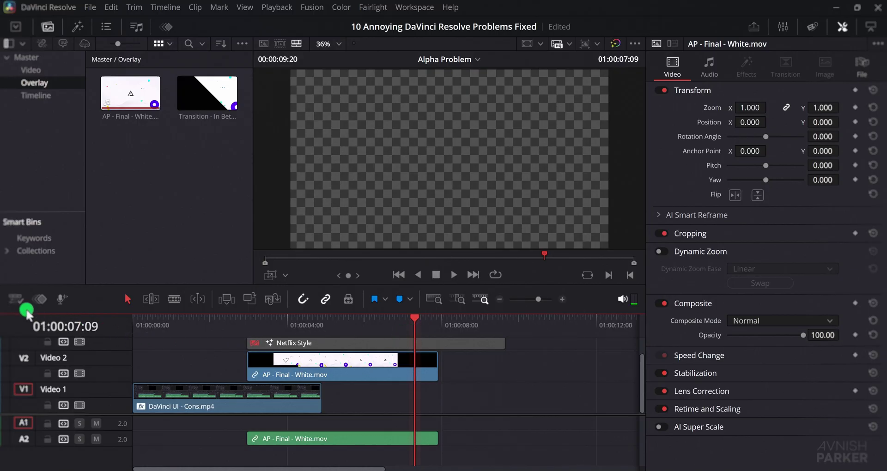
{"action": "left_click", "coordinate": [17, 300]}
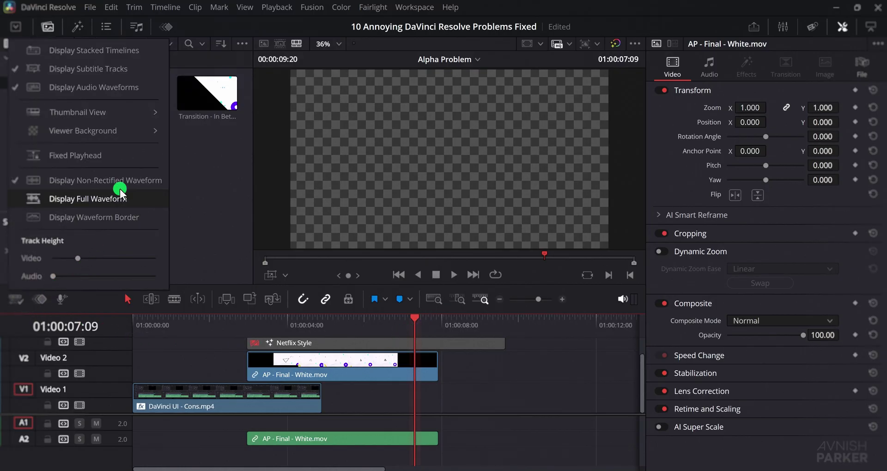
{"action": "mouse_move", "coordinate": [132, 132]}
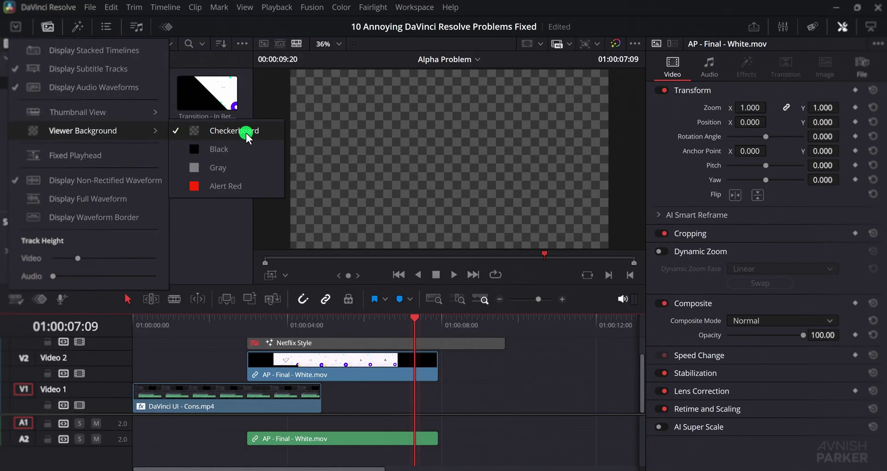
{"action": "left_click", "coordinate": [238, 150]}
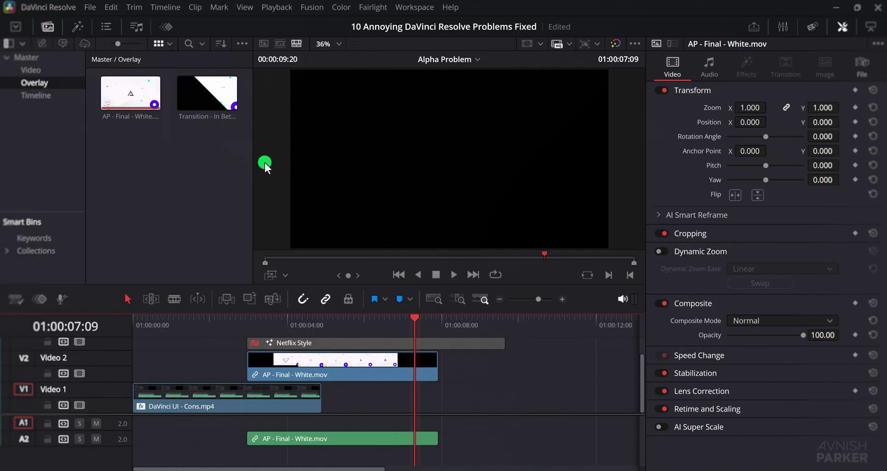
Step: Switch the viewer background to Alert Red on the white overlay frame
{"action": "left_click_drag", "start_coordinate": [370, 324], "coordinate": [406, 329]}
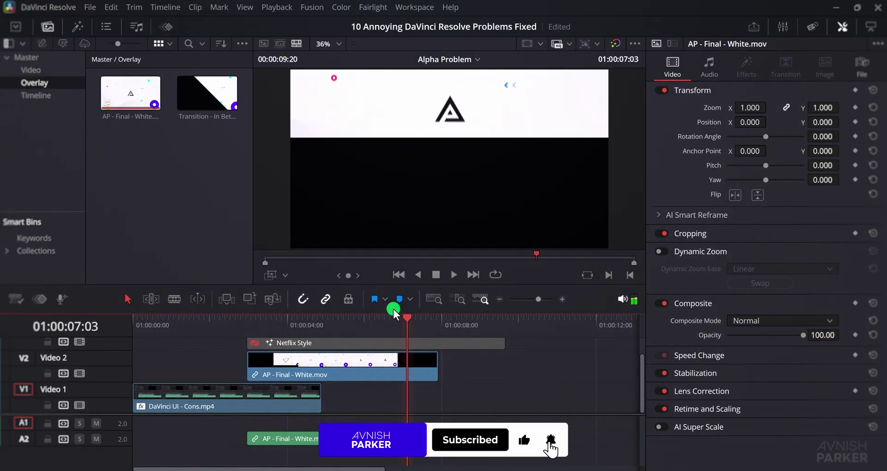
{"action": "left_click", "coordinate": [16, 299]}
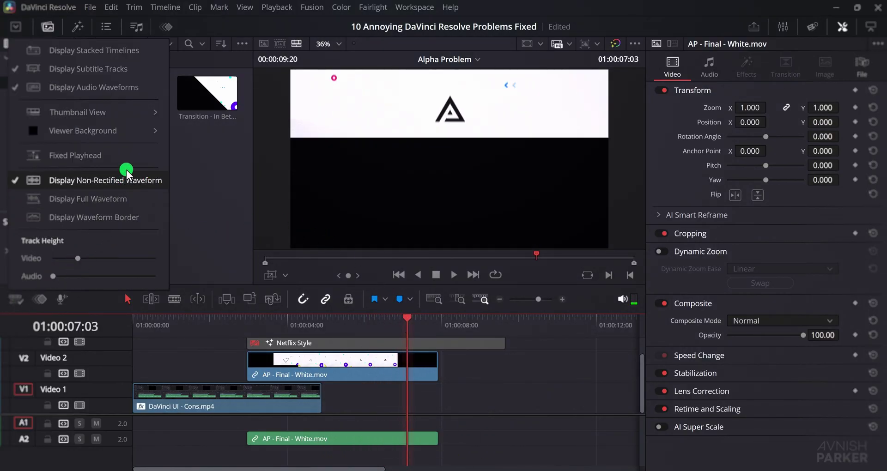
{"action": "mouse_move", "coordinate": [129, 135]}
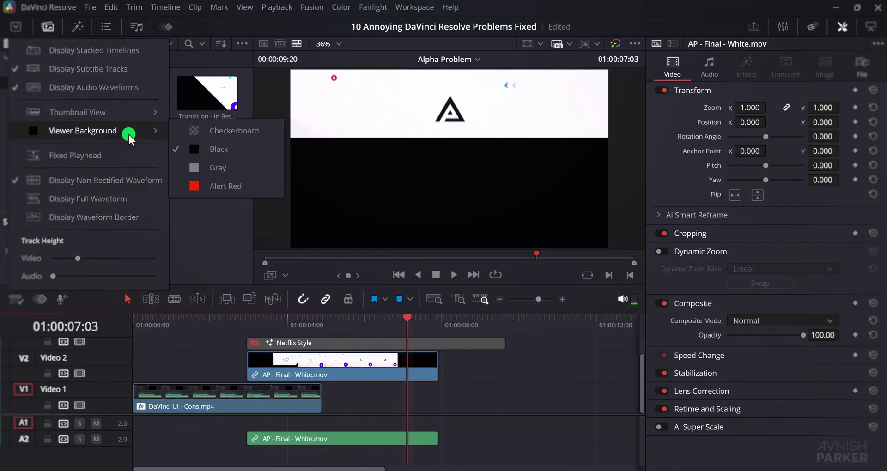
{"action": "left_click", "coordinate": [223, 187]}
Step: Offset the overlay's Position X to reveal the background, then reset Position to 0
{"action": "left_click_drag", "start_coordinate": [406, 318], "coordinate": [364, 321]}
{"action": "left_click", "coordinate": [339, 243]}
{"action": "left_click", "coordinate": [367, 361]}
{"action": "left_click_drag", "start_coordinate": [747, 116], "coordinate": [713, 144]}
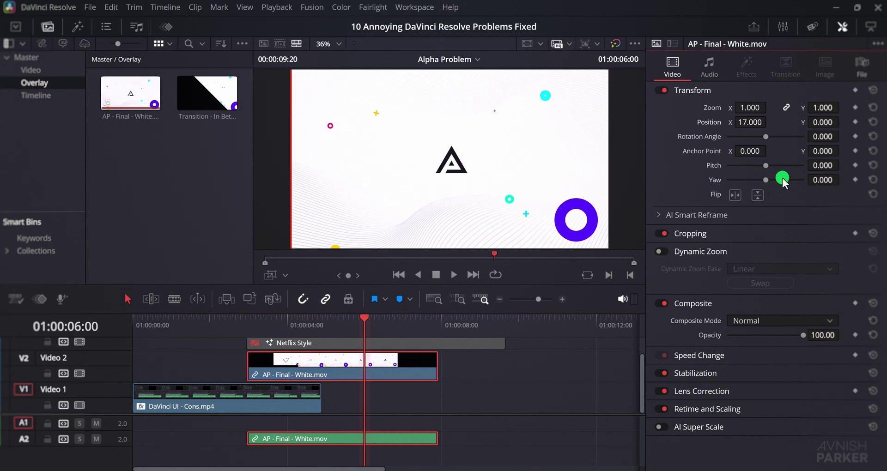
{"action": "left_click", "coordinate": [872, 126]}
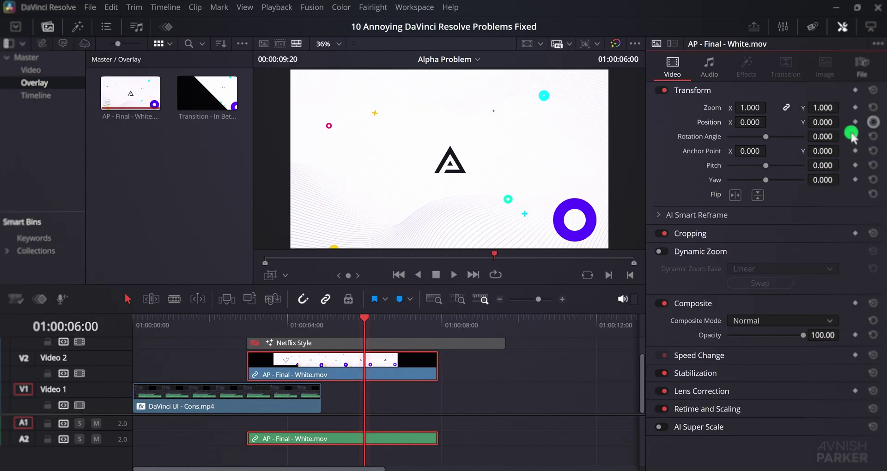
Step: Set the viewer background back to Black and move to 01:00:07:17
{"action": "left_click_drag", "start_coordinate": [412, 322], "coordinate": [382, 329]}
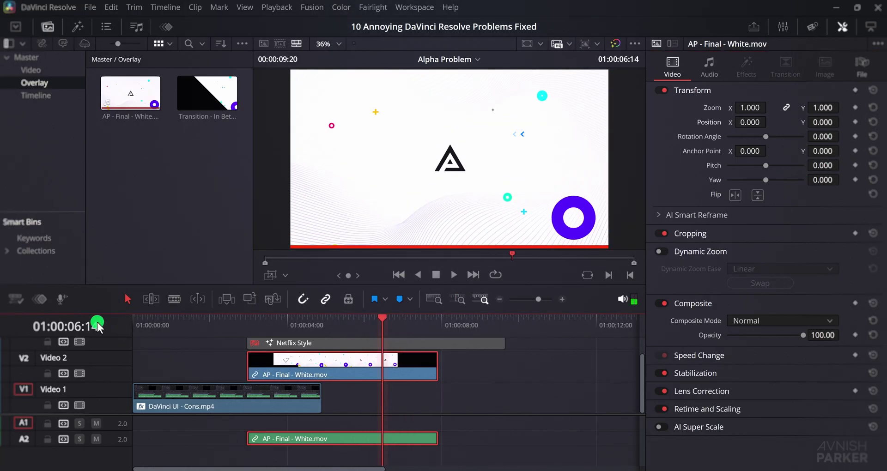
{"action": "left_click", "coordinate": [16, 299]}
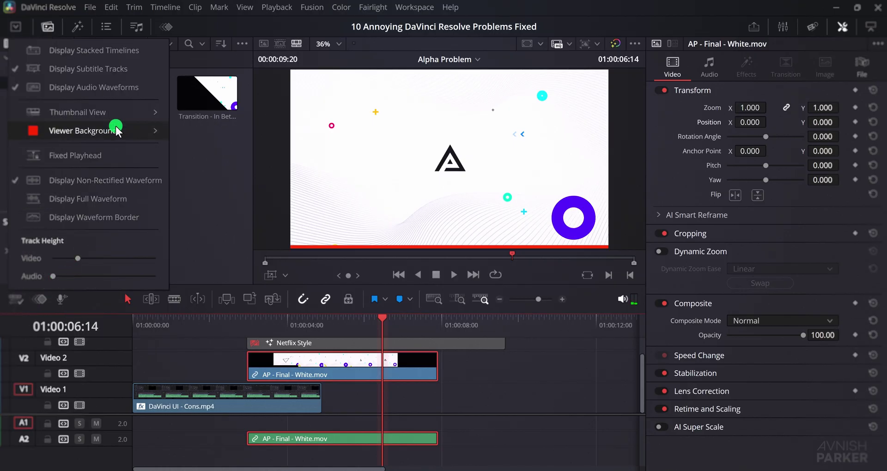
{"action": "mouse_move", "coordinate": [115, 126]}
{"action": "left_click", "coordinate": [213, 146]}
{"action": "left_click_drag", "start_coordinate": [367, 326], "coordinate": [424, 327]}
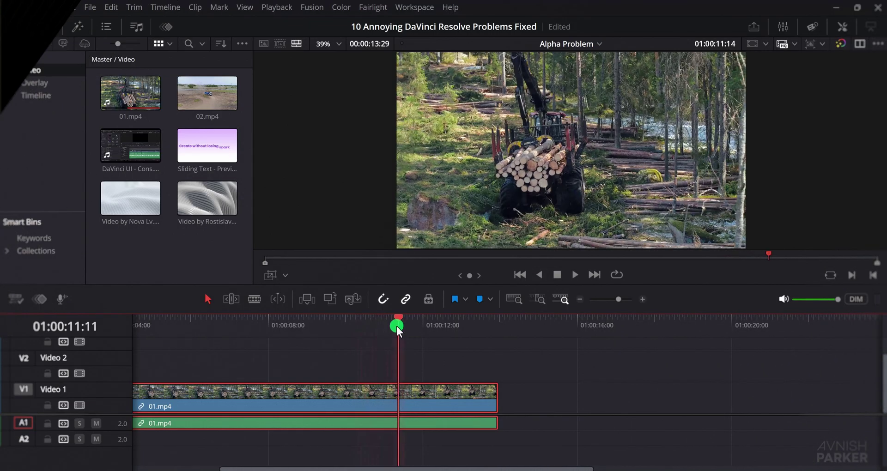
Step: Delete the audio-only DaVinci UI clip from A1
{"action": "left_click_drag", "start_coordinate": [396, 326], "coordinate": [367, 326]}
{"action": "left_click_drag", "start_coordinate": [135, 153], "coordinate": [559, 400]}
{"action": "left_click", "coordinate": [597, 421]}
{"action": "scroll", "coordinate": [601, 430], "scroll_direction": "up", "scroll_amount": 2}
{"action": "scroll", "coordinate": [603, 434], "scroll_direction": "down", "scroll_amount": 2}
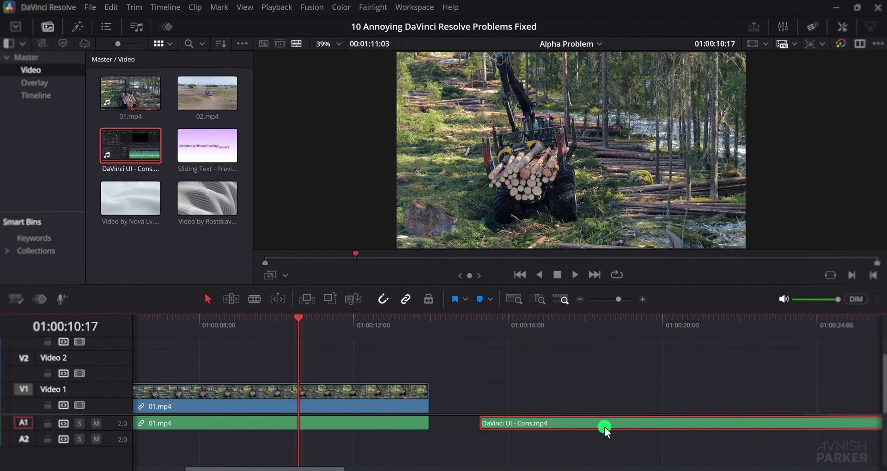
{"action": "key", "text": "Delete"}
Step: Load DaVinci UI - Cons.mp4 into the source viewer and try dragging its video into the timeline
{"action": "left_click", "coordinate": [130, 151]}
{"action": "mouse_move", "coordinate": [129, 150]}
{"action": "left_mouse_down"}
{"action": "mouse_move", "coordinate": [434, 319]}
{"action": "mouse_move", "coordinate": [475, 382]}
{"action": "mouse_move", "coordinate": [459, 356]}
{"action": "mouse_move", "coordinate": [150, 172]}
{"action": "mouse_move", "coordinate": [130, 148]}
{"action": "left_mouse_up"}
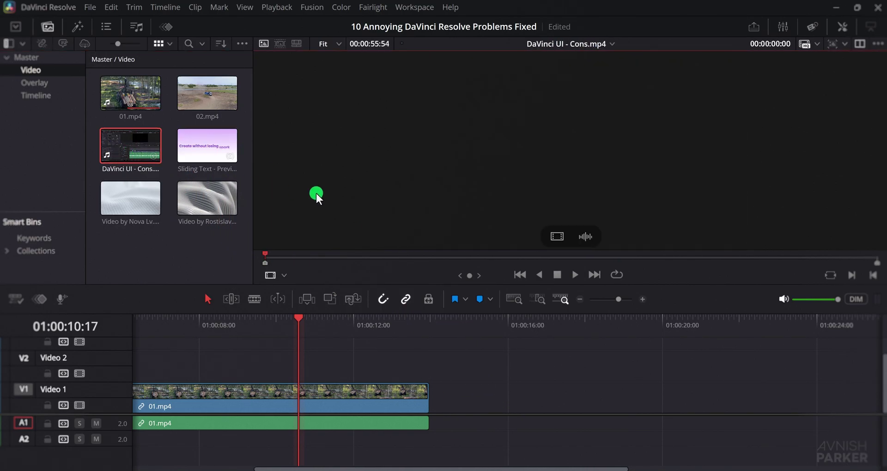
{"action": "left_click_drag", "start_coordinate": [558, 235], "coordinate": [553, 401]}
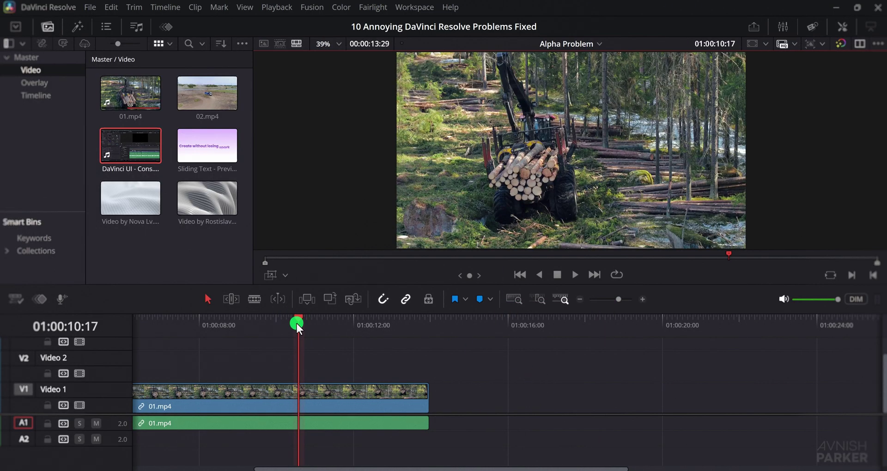
{"action": "left_click_drag", "start_coordinate": [301, 325], "coordinate": [333, 328]}
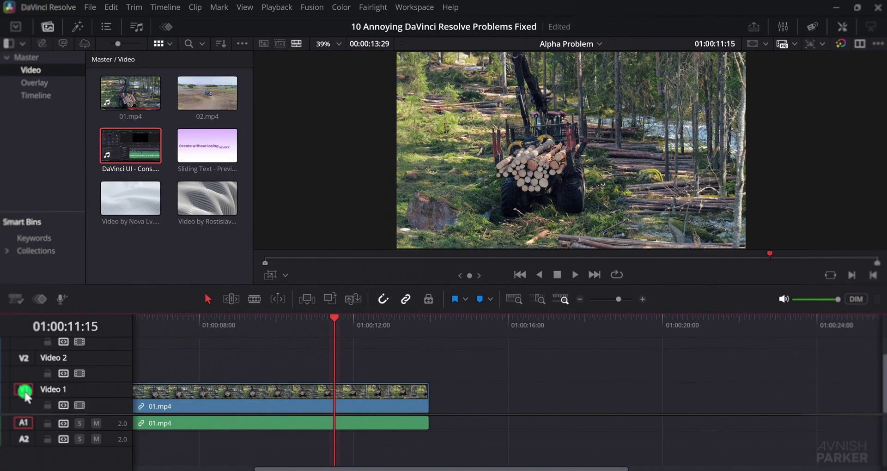
Step: Disable the A1 source patch and place DaVinci UI - Cons.mp4 video-only after 01.mp4
{"action": "left_click", "coordinate": [29, 423]}
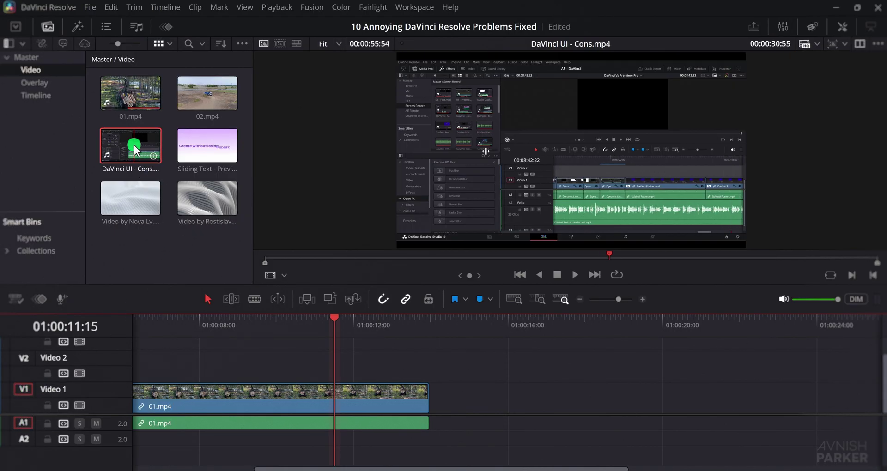
{"action": "left_click_drag", "start_coordinate": [134, 145], "coordinate": [461, 392]}
{"action": "left_click", "coordinate": [24, 424]}
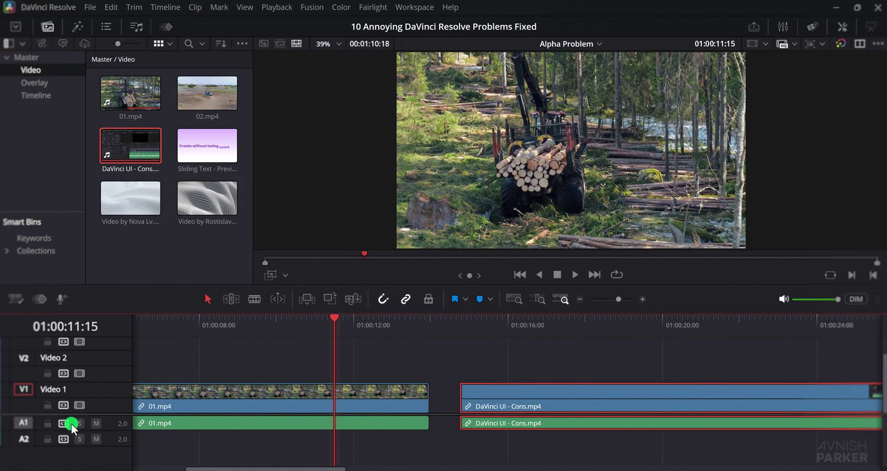
{"action": "key", "text": "Delete"}
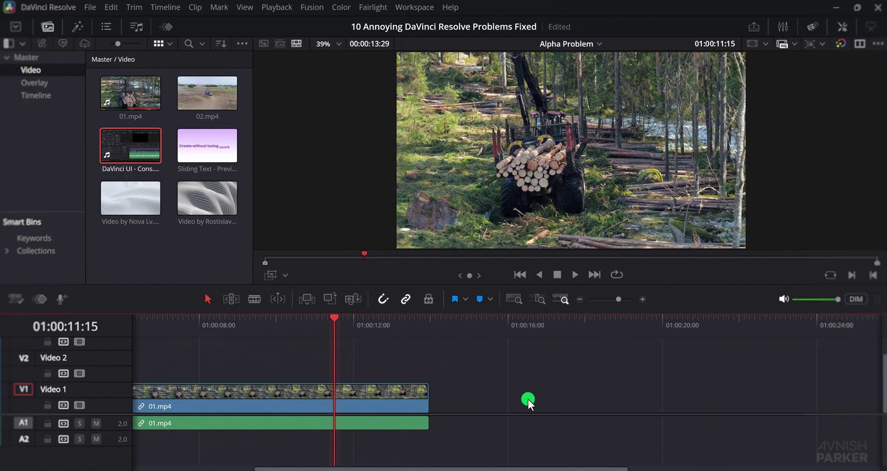
{"action": "left_click_drag", "start_coordinate": [126, 154], "coordinate": [496, 406]}
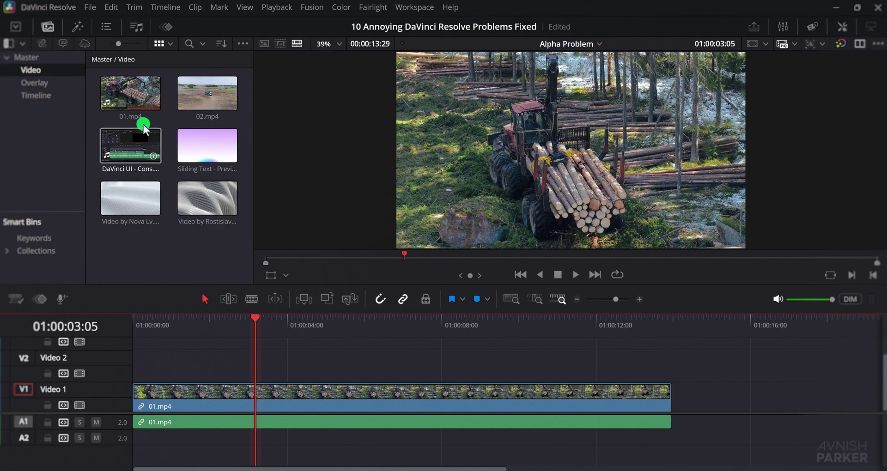
Step: Search the Effects library for 'blur', checking Open FX results, then the Toolbox transitions
{"action": "left_click", "coordinate": [77, 26]}
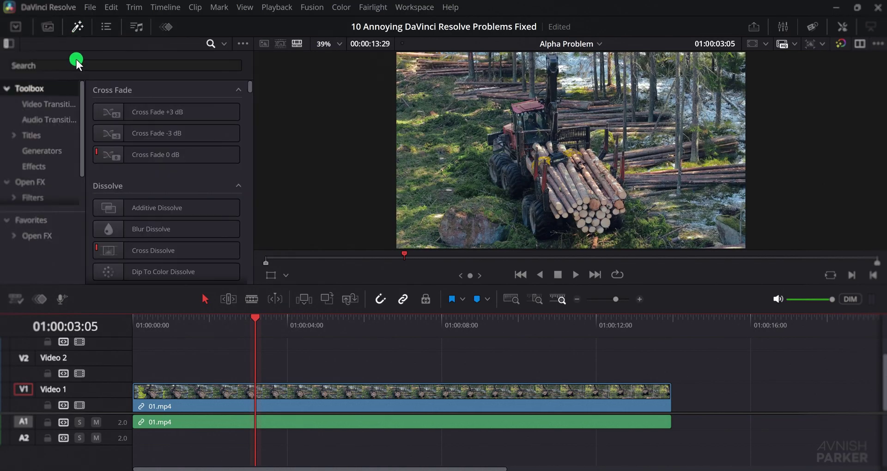
{"action": "left_click", "coordinate": [73, 65]}
{"action": "type", "text": "blur"}
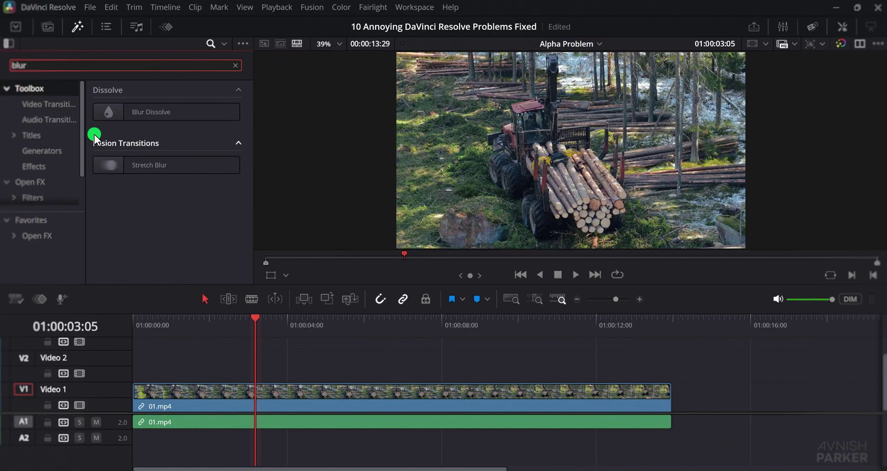
{"action": "left_click", "coordinate": [35, 183]}
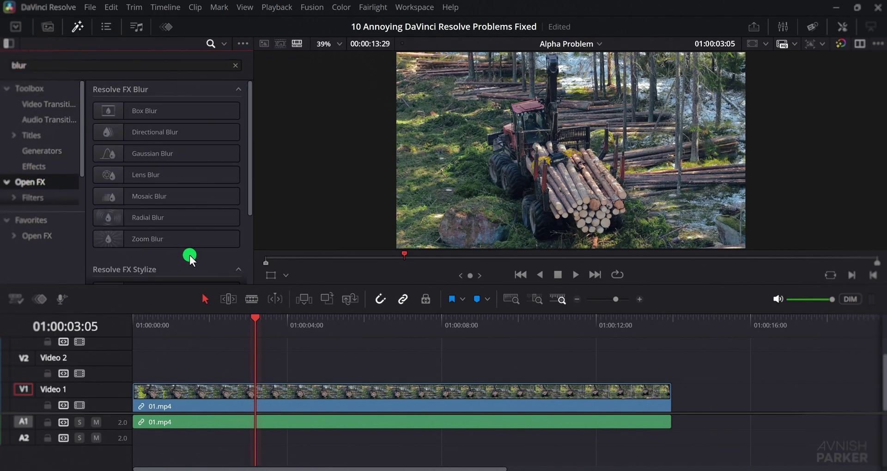
{"action": "scroll", "coordinate": [194, 256], "scroll_direction": "down", "scroll_amount": 3}
{"action": "scroll", "coordinate": [195, 257], "scroll_direction": "up", "scroll_amount": 3}
{"action": "left_click", "coordinate": [24, 89]}
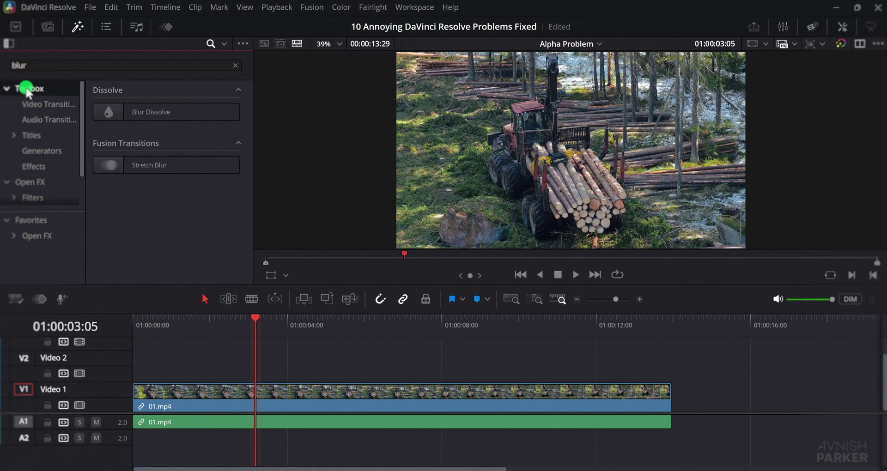
Step: Set the effects search scope to All Folders and search 'blur', then 'glow'
{"action": "left_click", "coordinate": [237, 66]}
{"action": "left_click", "coordinate": [237, 66]}
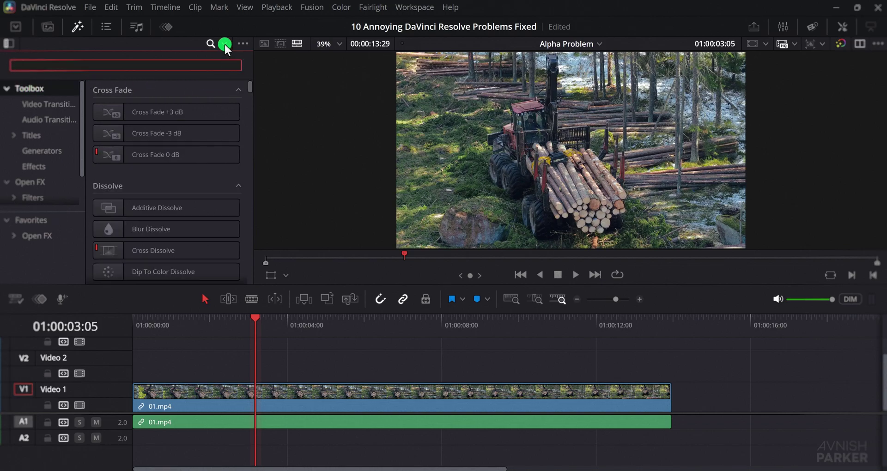
{"action": "left_click", "coordinate": [225, 44]}
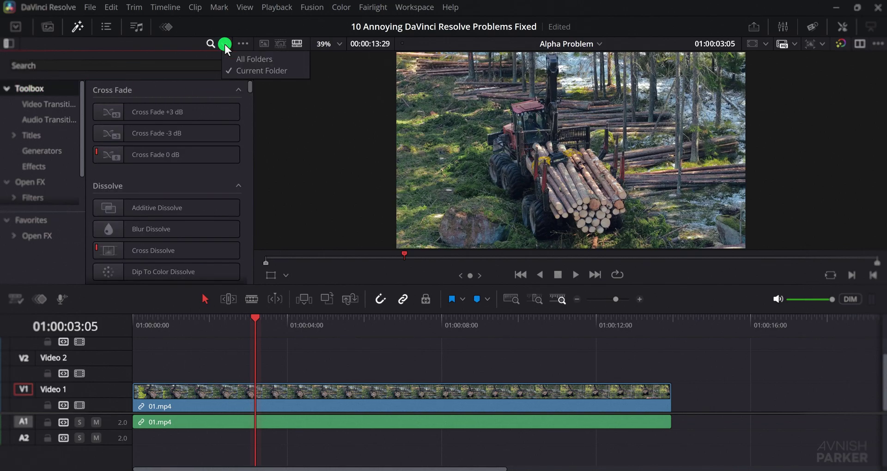
{"action": "left_click", "coordinate": [272, 60]}
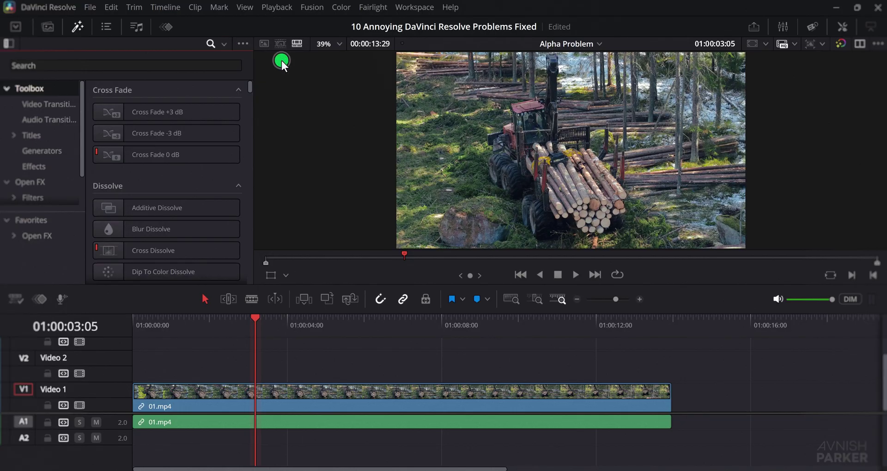
{"action": "left_click", "coordinate": [170, 64]}
{"action": "type", "text": "blur"}
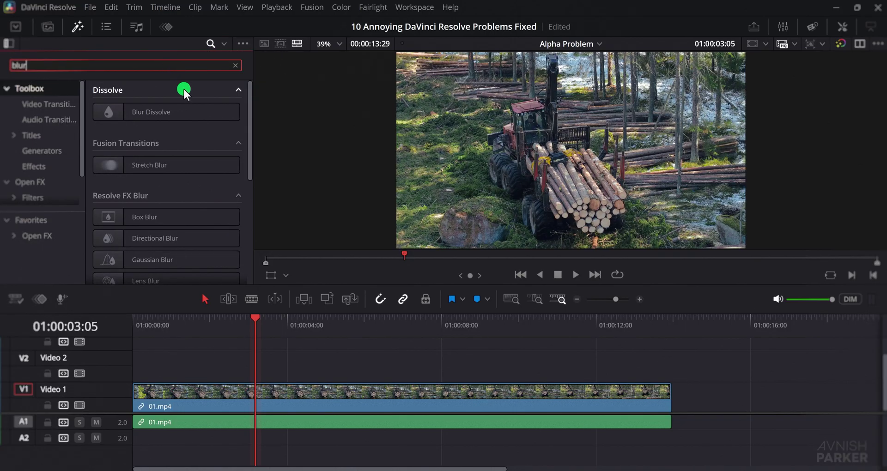
{"action": "left_click_drag", "start_coordinate": [249, 173], "coordinate": [245, 139]}
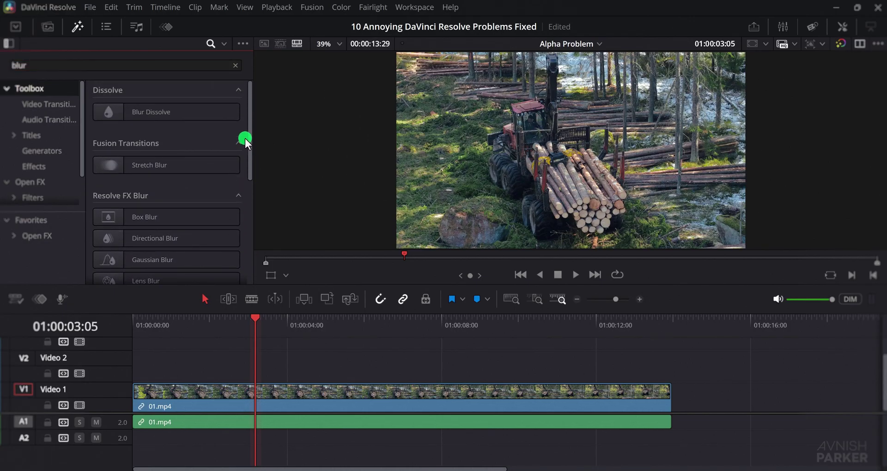
{"action": "left_click", "coordinate": [158, 64]}
{"action": "type", "text": "glow"}
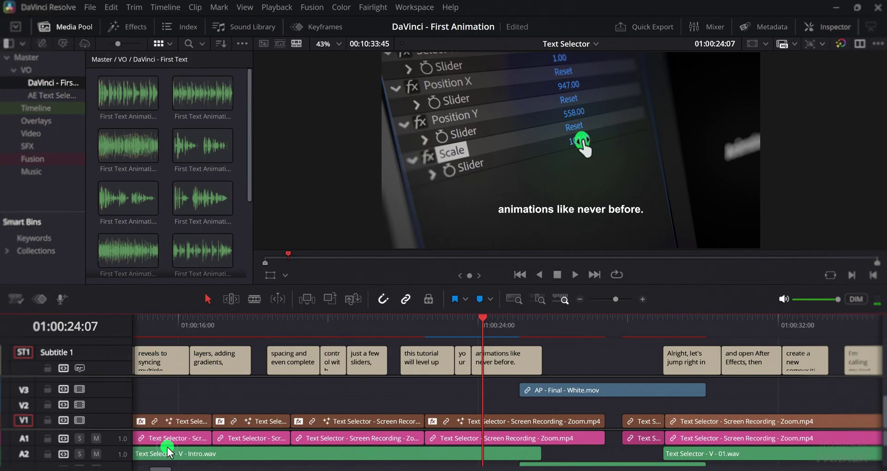
Step: Save the export as Subtitle 1.srt and select the bold tags around entry 11 in Notepad
{"action": "left_click", "coordinate": [270, 397]}
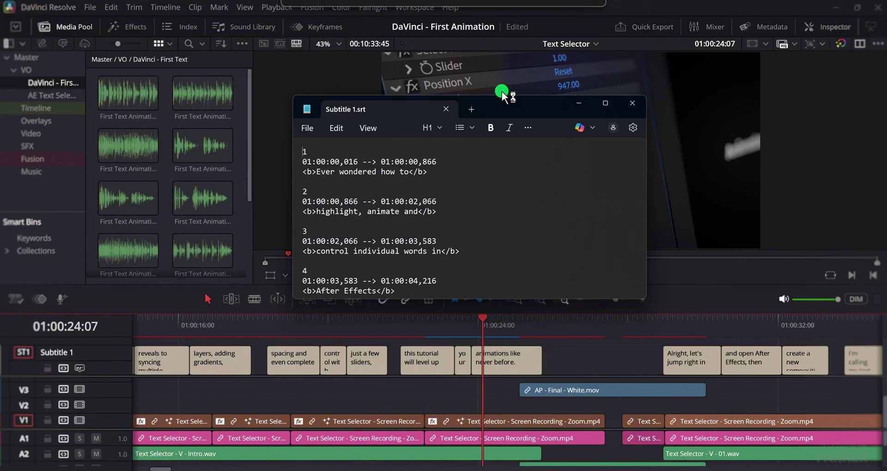
{"action": "left_click_drag", "start_coordinate": [502, 92], "coordinate": [417, 119]}
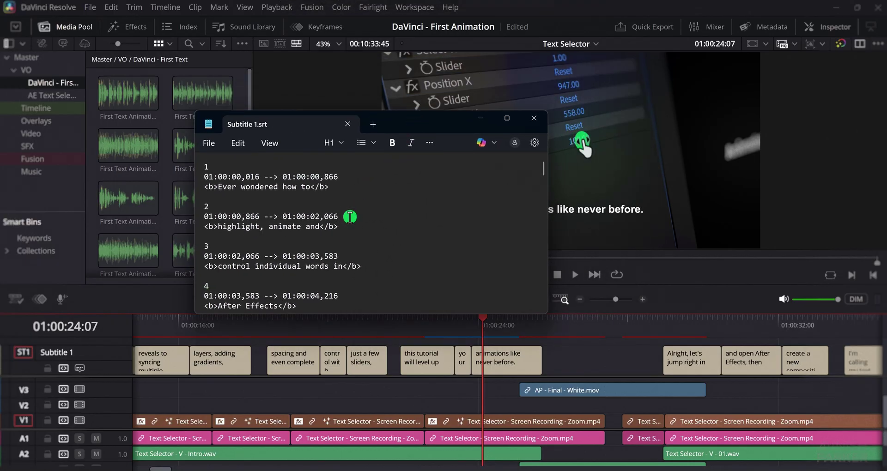
{"action": "scroll", "coordinate": [351, 217], "scroll_direction": "down", "scroll_amount": 12}
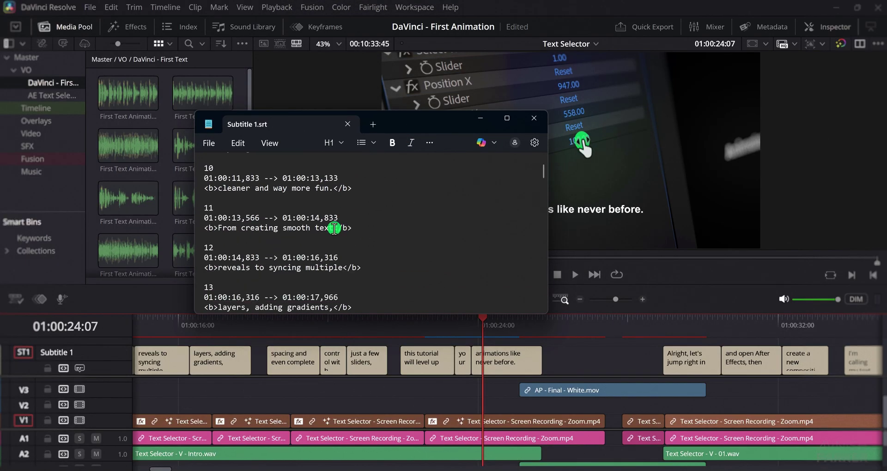
{"action": "left_click_drag", "start_coordinate": [334, 228], "coordinate": [368, 229]}
{"action": "left_click_drag", "start_coordinate": [217, 228], "coordinate": [203, 229]}
Step: Delete the <b> and </b> tags from subtitle entries 1 and 2
{"action": "scroll", "coordinate": [352, 202], "scroll_direction": "up", "scroll_amount": 12}
{"action": "left_click_drag", "start_coordinate": [329, 187], "coordinate": [318, 187]}
{"action": "key", "text": "Delete"}
{"action": "left_click_drag", "start_coordinate": [217, 187], "coordinate": [204, 187]}
{"action": "key", "text": "Delete"}
{"action": "left_click_drag", "start_coordinate": [341, 226], "coordinate": [319, 226]}
{"action": "key", "text": "Delete"}
{"action": "key", "text": "Delete"}
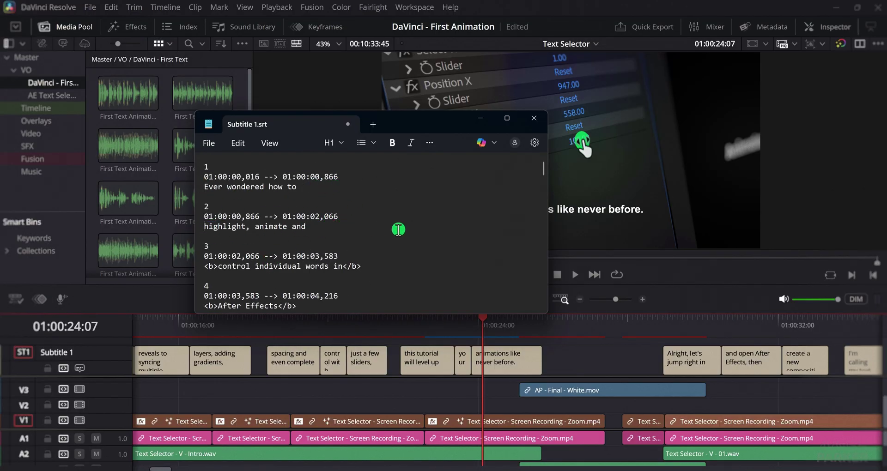
Step: Change the subtitle track's Font Face from Bold to Regular in the Inspector's Track settings
{"action": "left_click", "coordinate": [484, 119]}
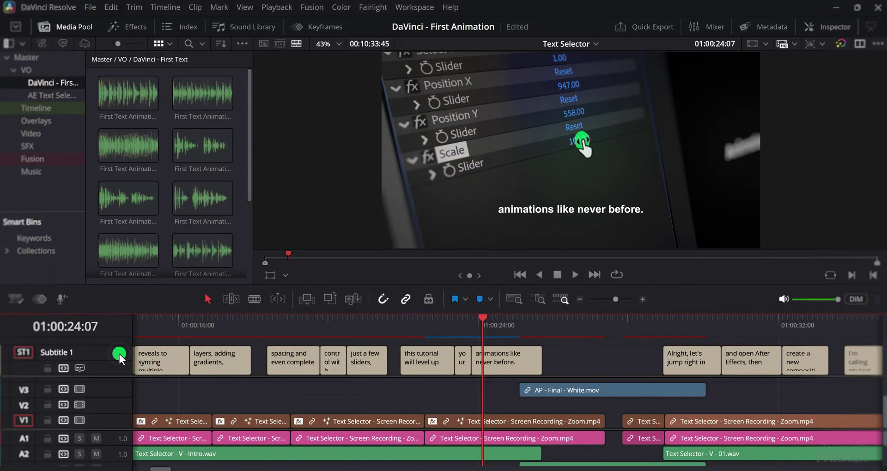
{"action": "left_click", "coordinate": [840, 28]}
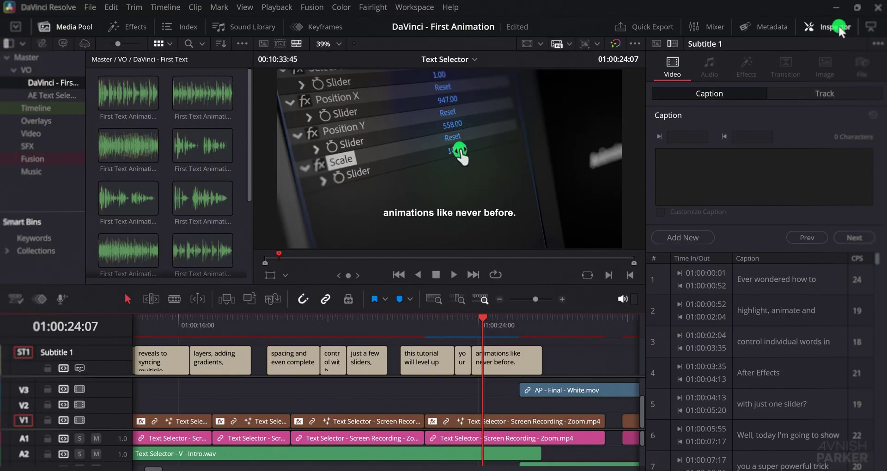
{"action": "left_click", "coordinate": [816, 93]}
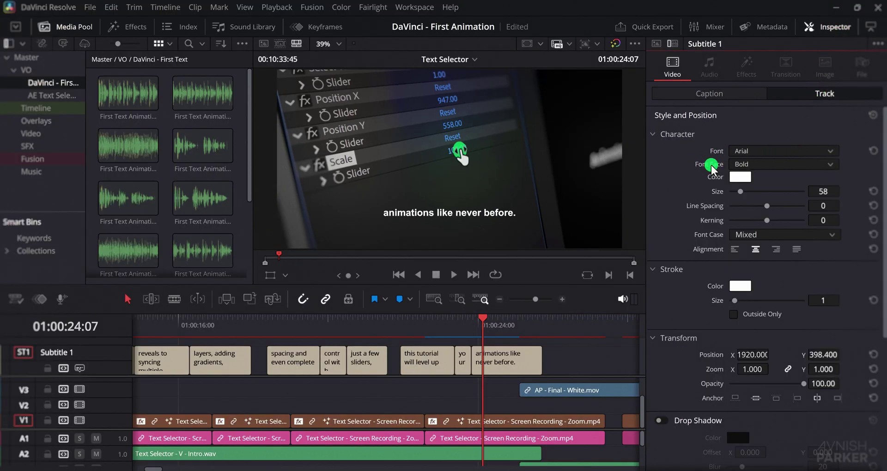
{"action": "left_click", "coordinate": [763, 167]}
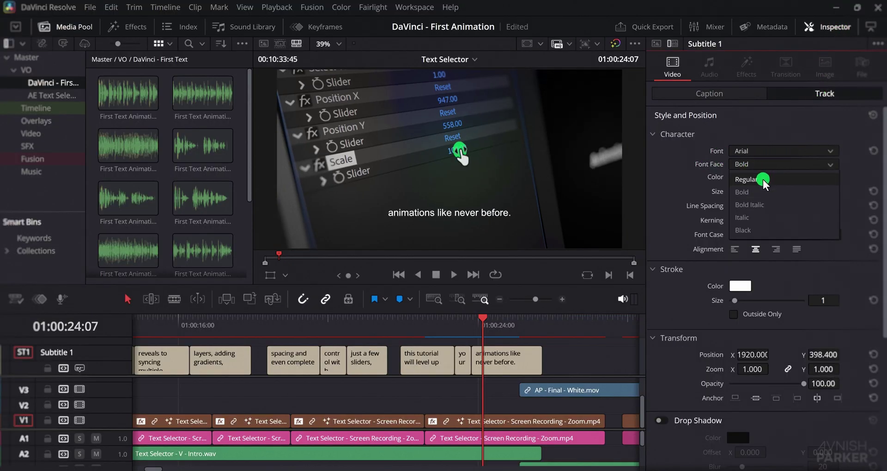
{"action": "left_click", "coordinate": [763, 179]}
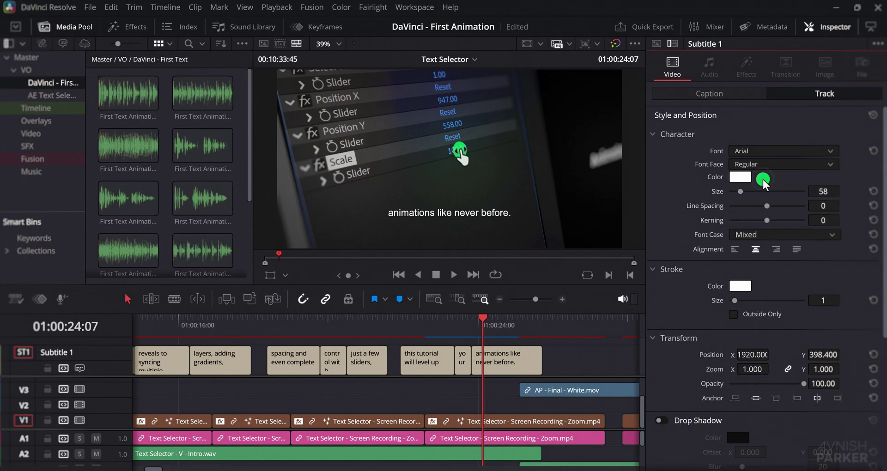
Step: Export Subtitle 1 as 'Subtitle No Styling.srt' and open the file to check it
{"action": "right_click", "coordinate": [110, 356]}
{"action": "left_click", "coordinate": [152, 448]}
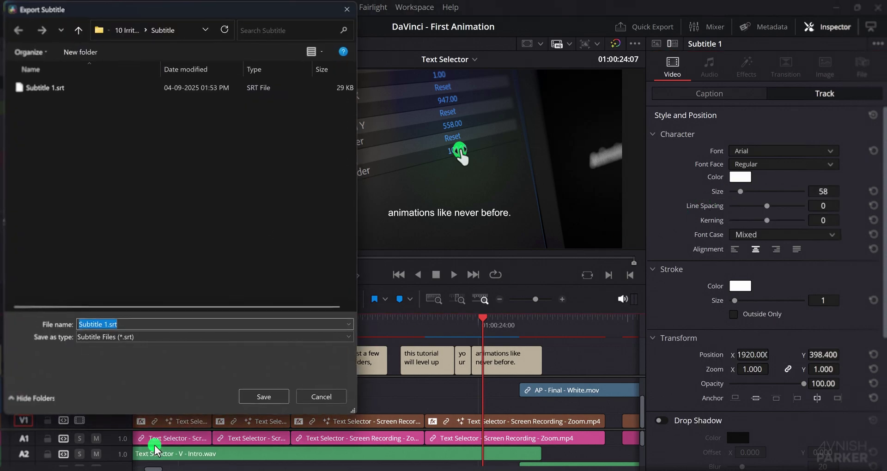
{"action": "type", "text": "Subtitle No Styling.srt"}
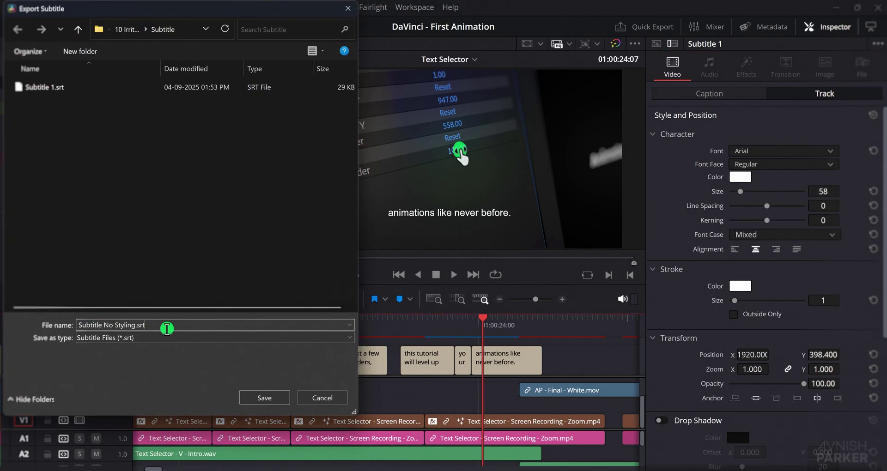
{"action": "left_click", "coordinate": [265, 396]}
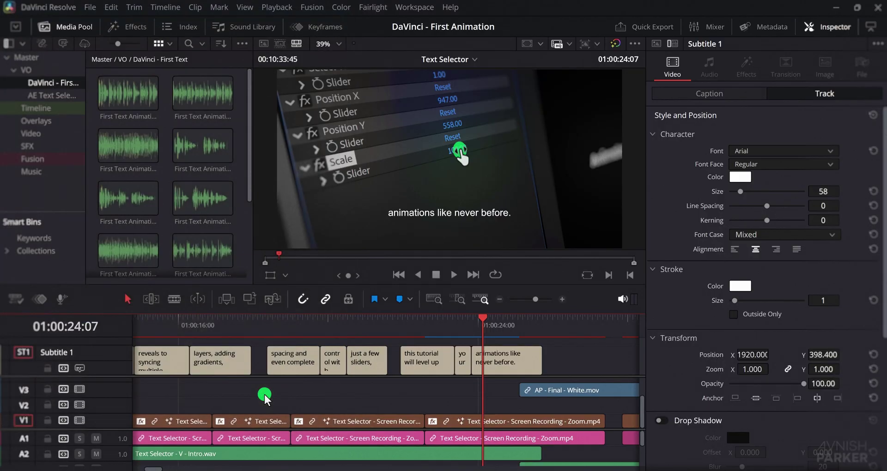
{"action": "left_click", "coordinate": [424, 437]}
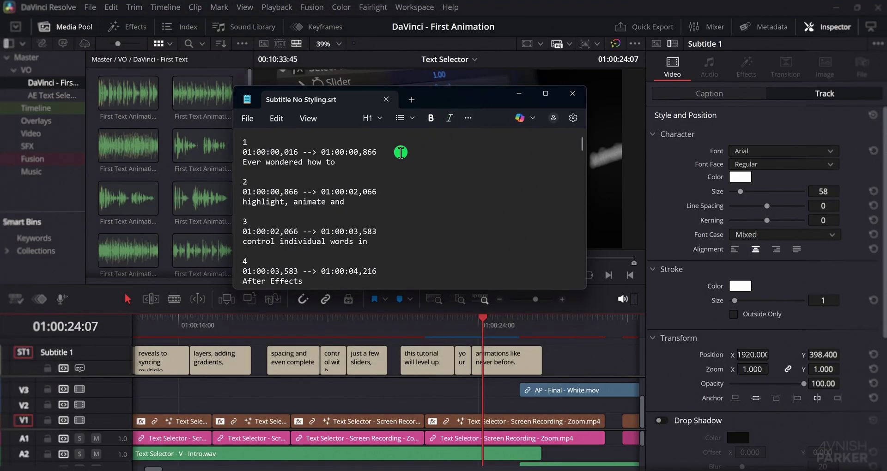
{"action": "scroll", "coordinate": [359, 213], "scroll_direction": "down", "scroll_amount": 7}
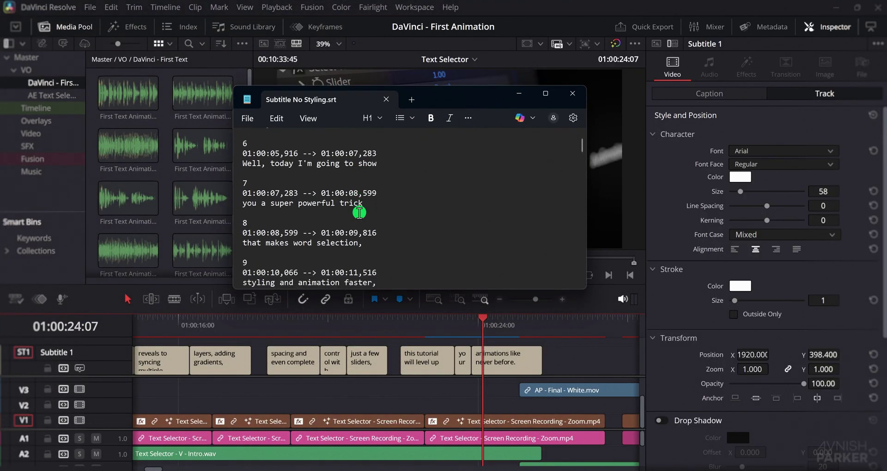
{"action": "scroll", "coordinate": [360, 214], "scroll_direction": "down", "scroll_amount": 20}
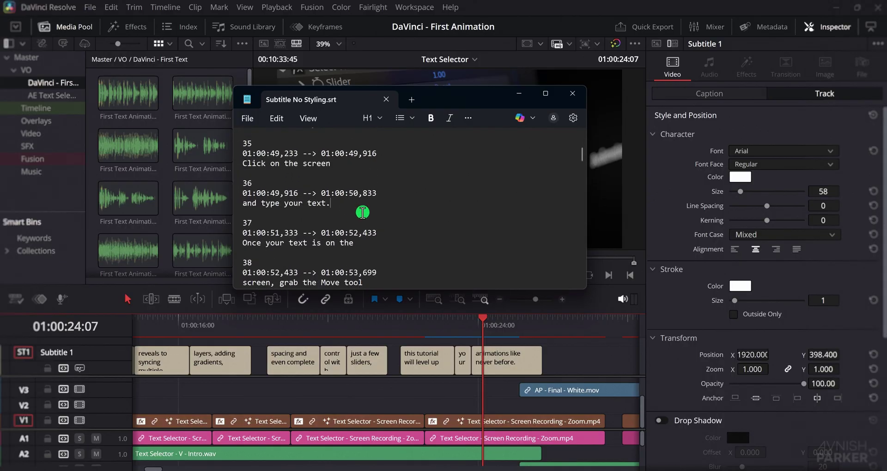
{"action": "left_click", "coordinate": [370, 244]}
Step: Import both clips from the Video folder; only Nova Lv.mp4 arrives in the Video bin
{"action": "scroll", "coordinate": [370, 246], "scroll_direction": "down", "scroll_amount": 3}
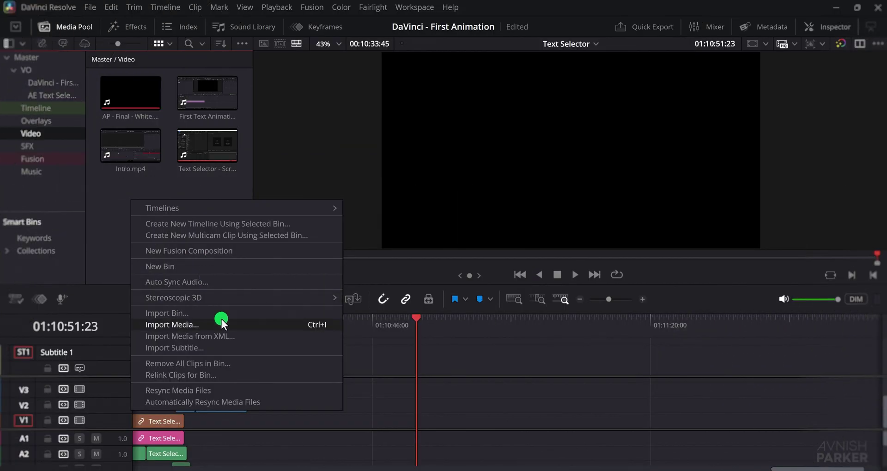
{"action": "left_click", "coordinate": [221, 323]}
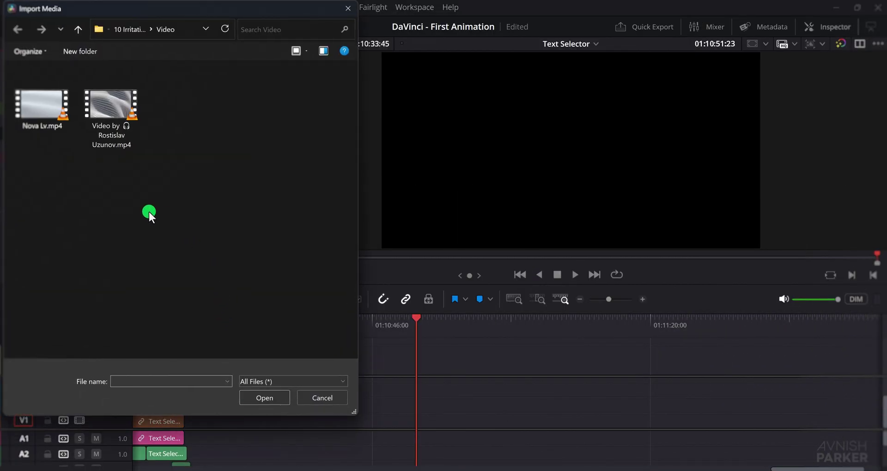
{"action": "left_click_drag", "start_coordinate": [159, 97], "coordinate": [43, 132]}
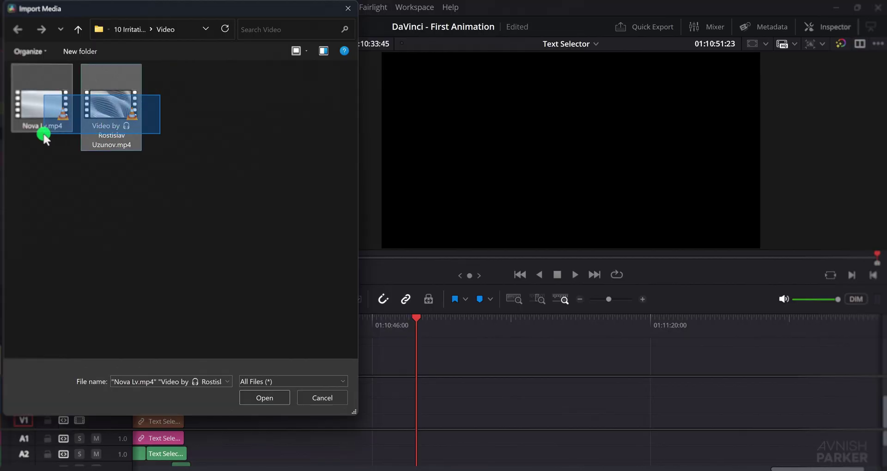
{"action": "left_click", "coordinate": [270, 398]}
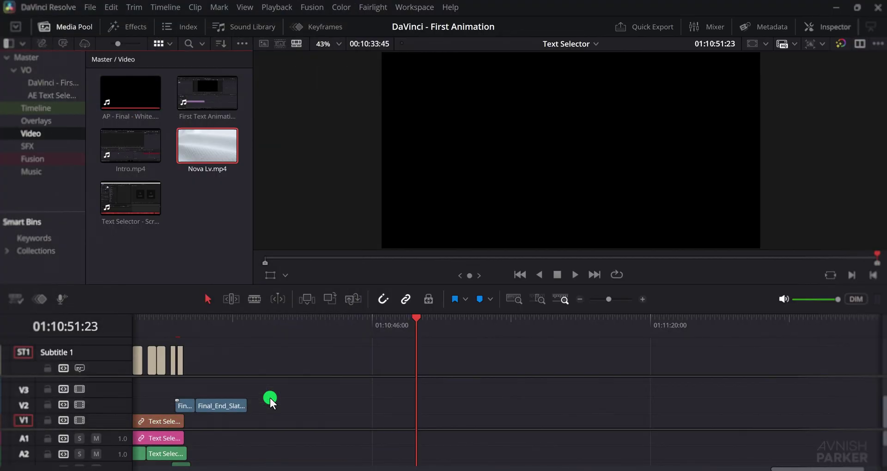
{"action": "left_click", "coordinate": [267, 397]}
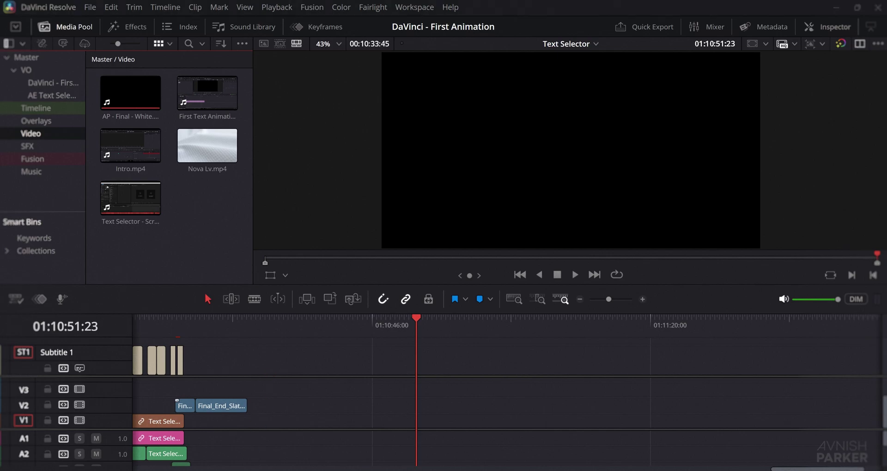
{"action": "left_click_drag", "start_coordinate": [295, 388], "coordinate": [190, 215]}
Step: Rename the second video to drop the headphone symbol, then import it into the Media Pool
{"action": "right_click", "coordinate": [181, 226]}
{"action": "left_click", "coordinate": [245, 349]}
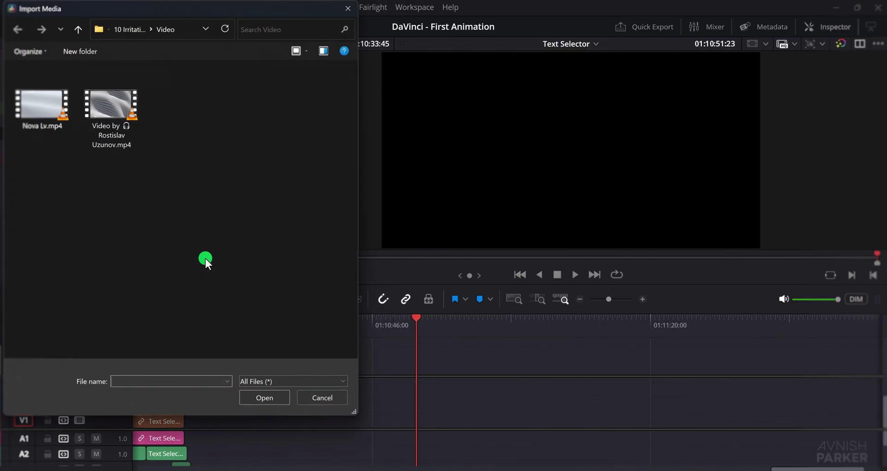
{"action": "left_click", "coordinate": [118, 147]}
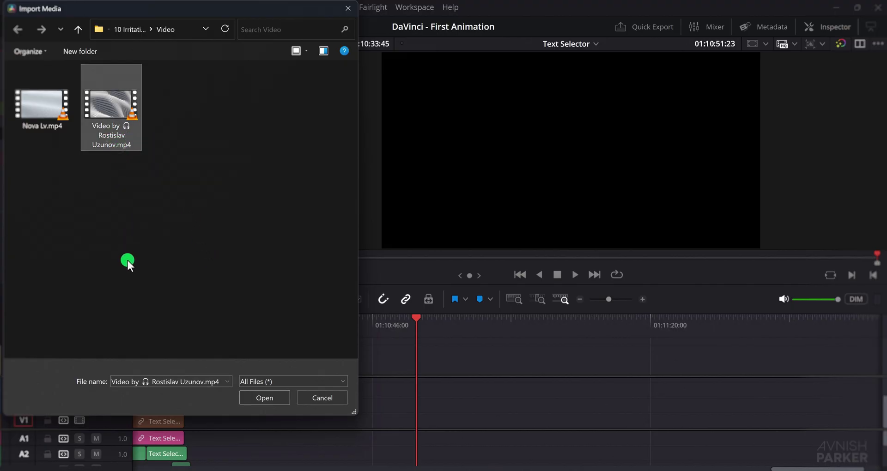
{"action": "key", "text": "F2"}
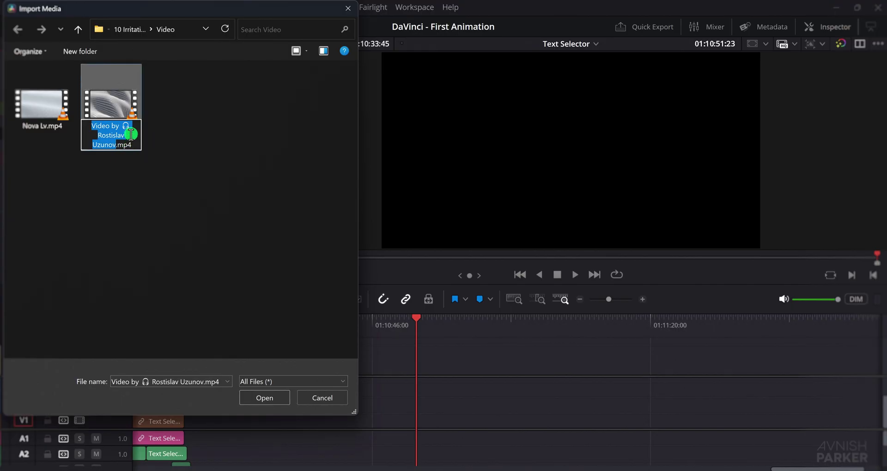
{"action": "left_click", "coordinate": [128, 125]}
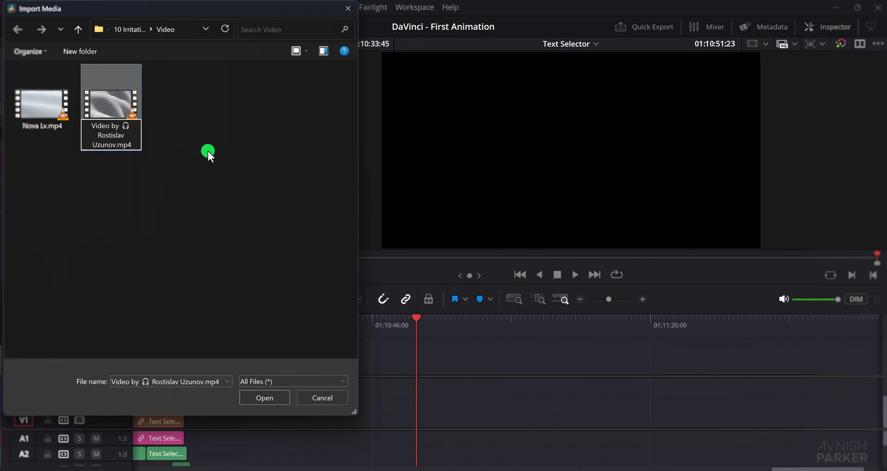
{"action": "key", "text": "BackSpace"}
{"action": "key", "text": "BackSpace"}
{"action": "left_click", "coordinate": [165, 179]}
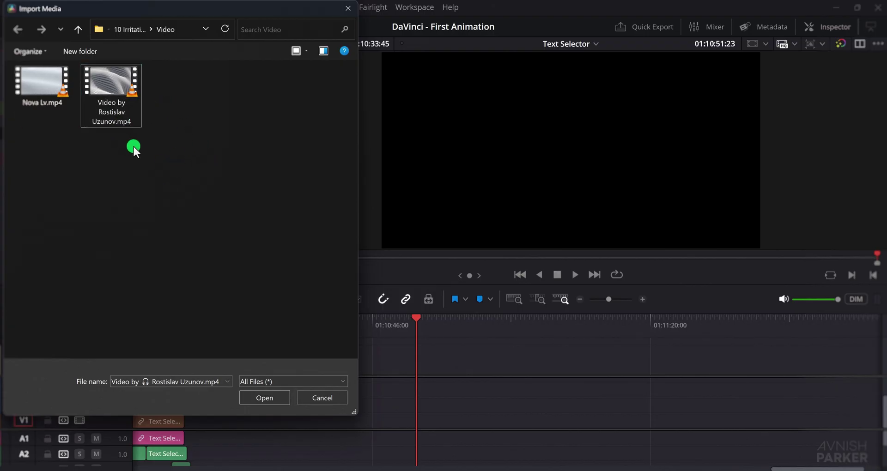
{"action": "left_click", "coordinate": [123, 84]}
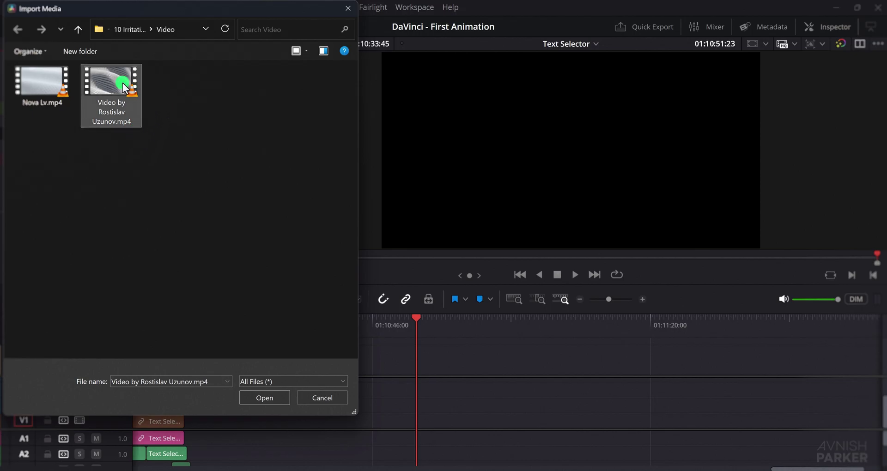
{"action": "left_click", "coordinate": [272, 399]}
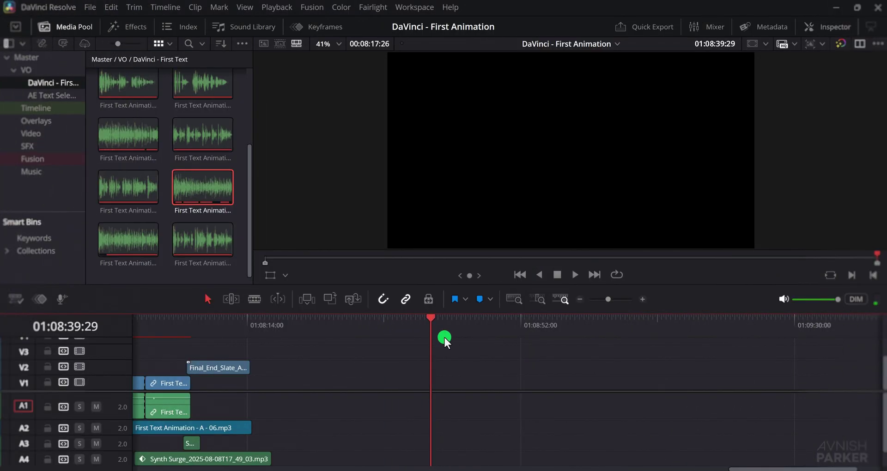
Step: Put First Text Animation - A - 05.mp3 on track A1 and play it back once
{"action": "left_click_drag", "start_coordinate": [194, 190], "coordinate": [383, 391]}
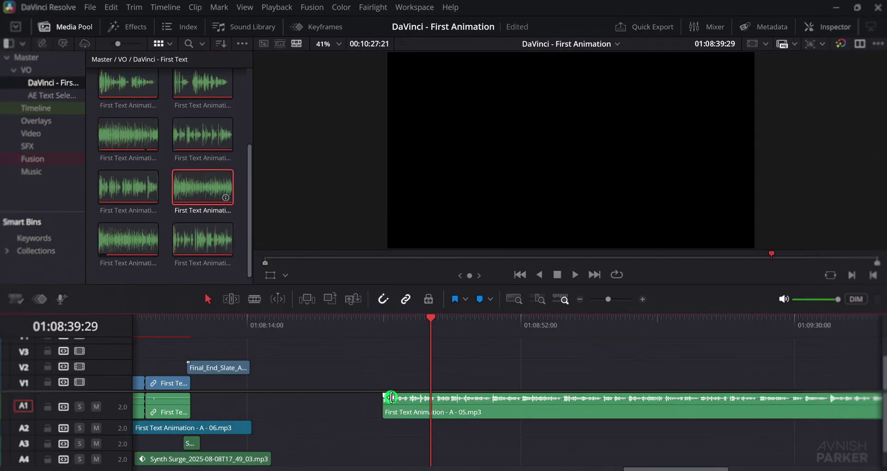
{"action": "left_click", "coordinate": [381, 320]}
{"action": "key", "text": "space"}
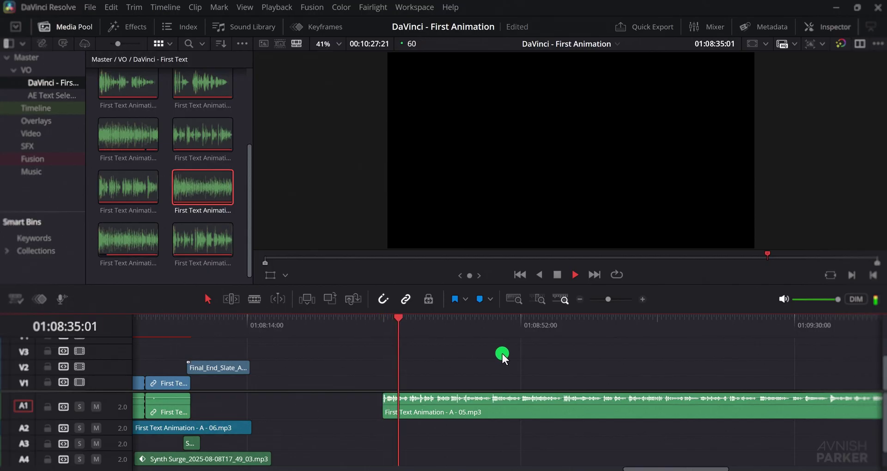
{"action": "key", "text": "space"}
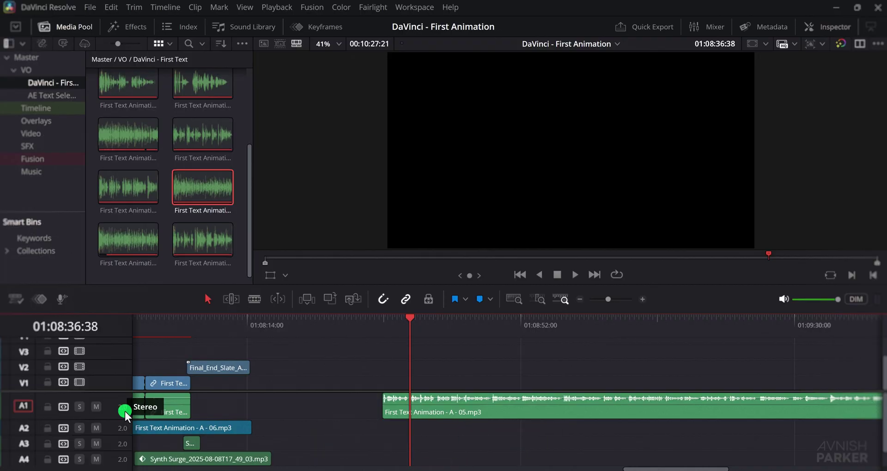
Step: Change track A1 to Mono and play the voiceover to check it
{"action": "right_click", "coordinate": [109, 400]}
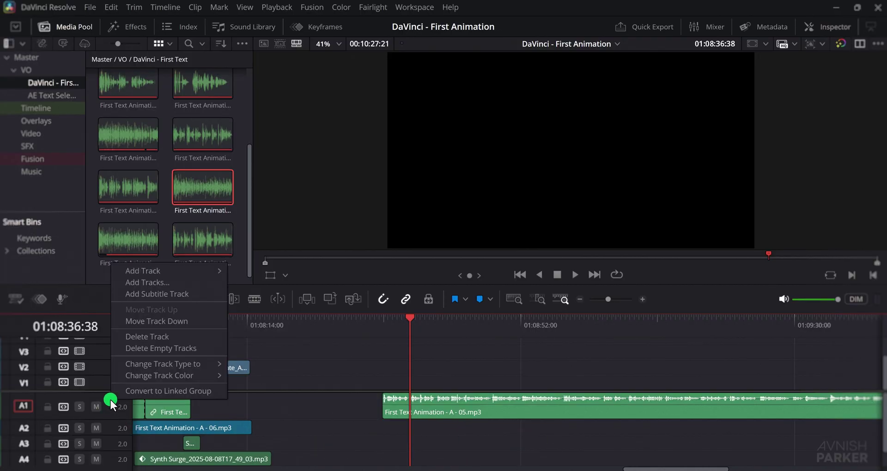
{"action": "mouse_move", "coordinate": [204, 364]}
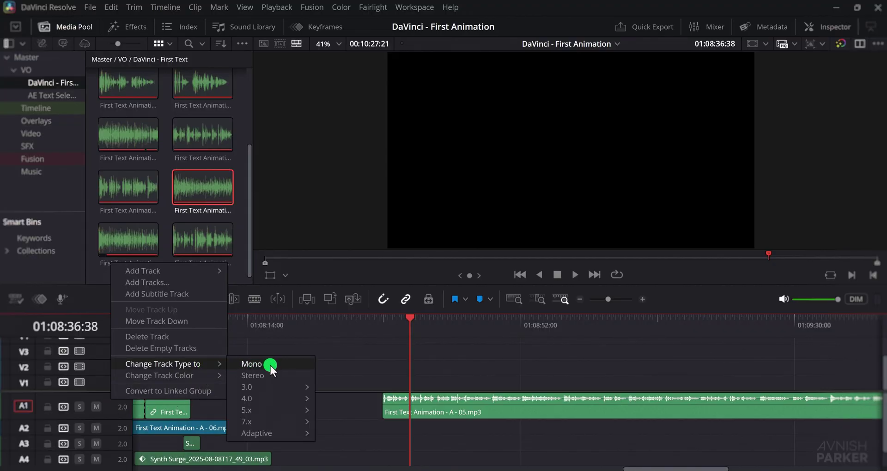
{"action": "left_click", "coordinate": [287, 365]}
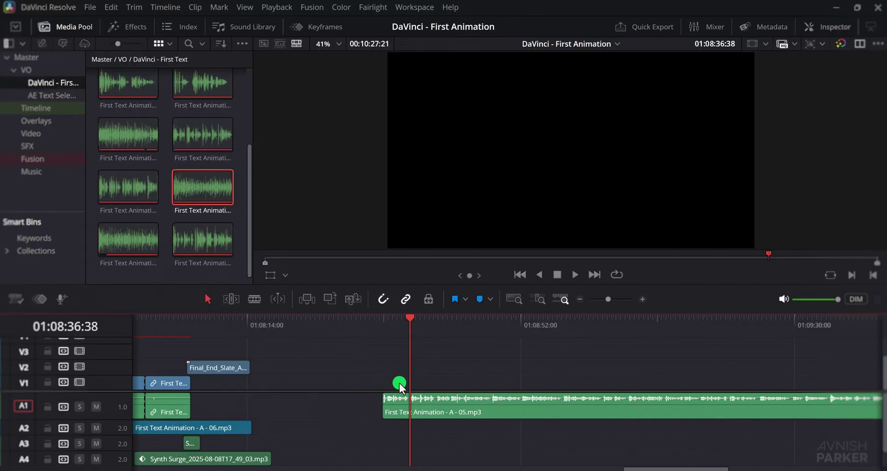
{"action": "left_click", "coordinate": [382, 319]}
{"action": "key", "text": "space"}
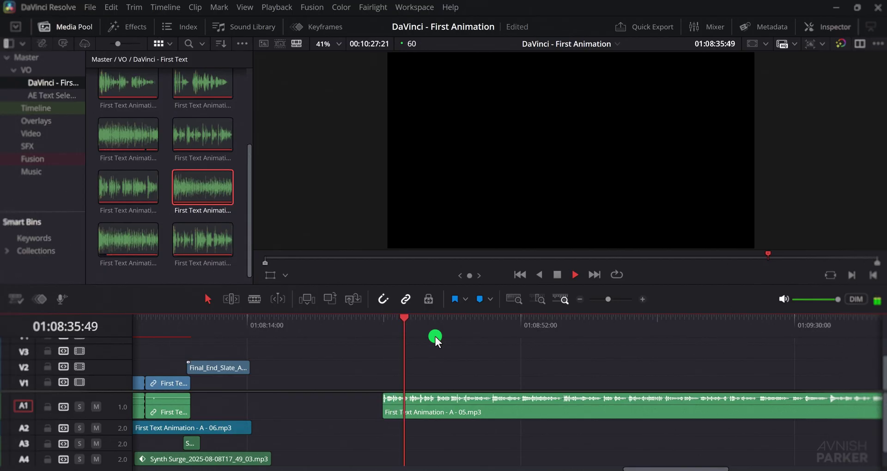
{"action": "key", "text": "space"}
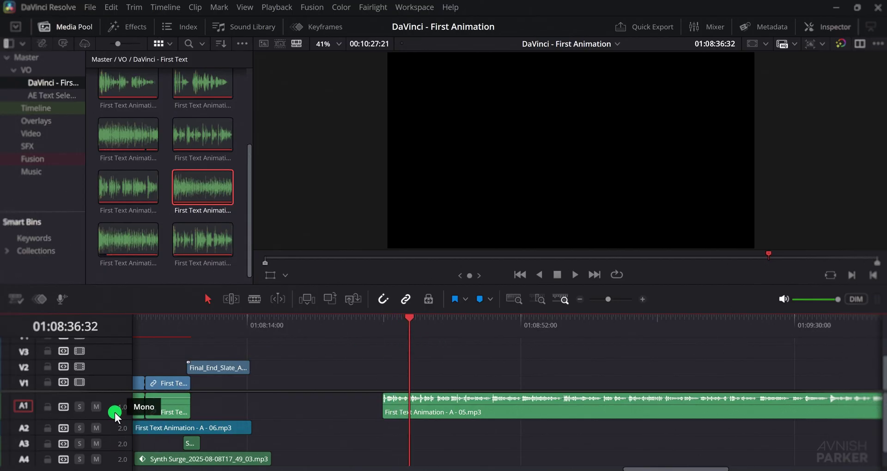
Step: Move the voiceover down to A2, make A2 Mono, and play it back
{"action": "left_click_drag", "start_coordinate": [405, 409], "coordinate": [403, 428]}
{"action": "left_click", "coordinate": [377, 319]}
{"action": "key", "text": "space"}
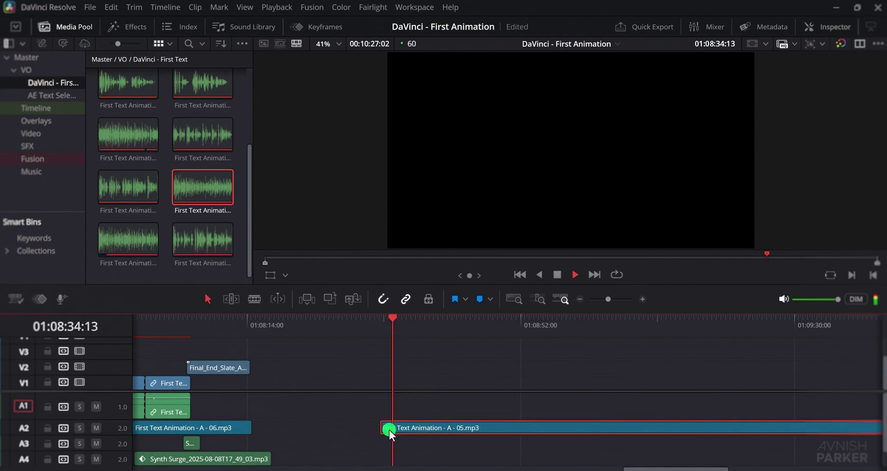
{"action": "key", "text": "space"}
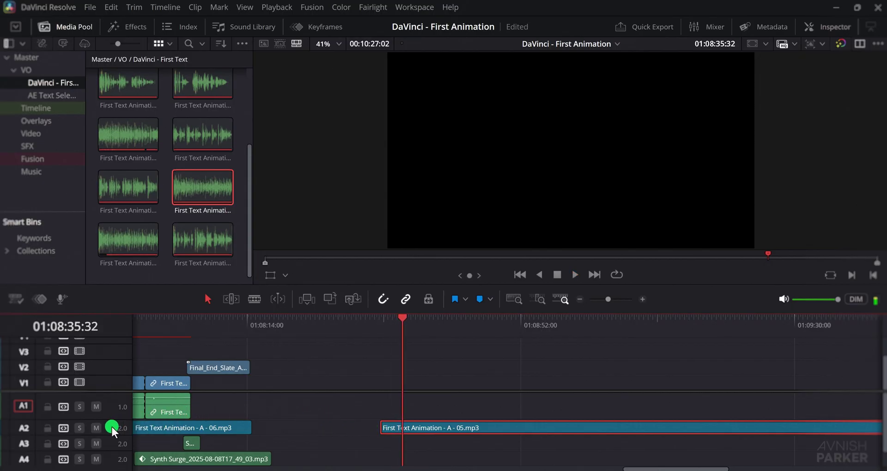
{"action": "right_click", "coordinate": [112, 426]}
{"action": "mouse_move", "coordinate": [202, 393]}
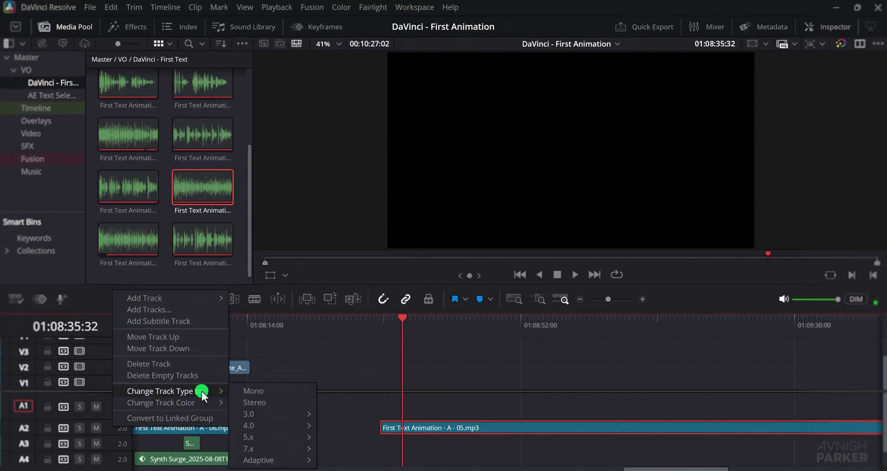
{"action": "left_click", "coordinate": [300, 393]}
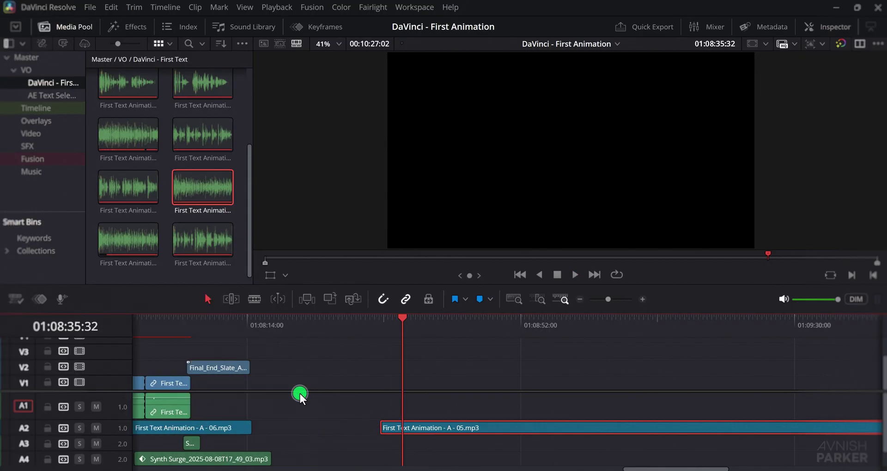
{"action": "key", "text": "space"}
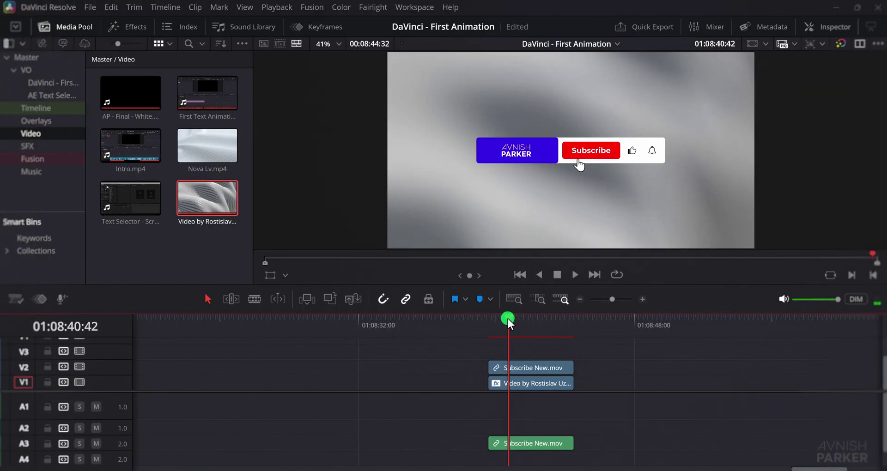
Step: Open Subscribe New.mov's Video inspector, drag Position X and Y, then reset them to 0, 0
{"action": "left_click_drag", "start_coordinate": [508, 318], "coordinate": [514, 318]}
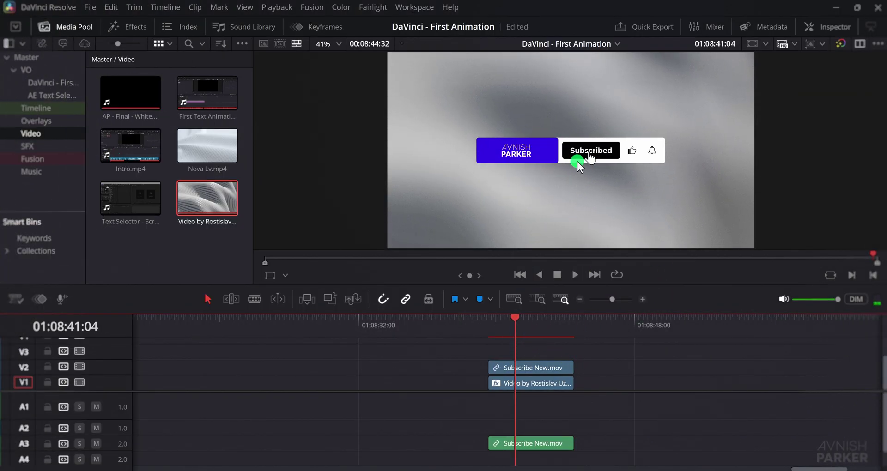
{"action": "left_click", "coordinate": [538, 369]}
{"action": "left_click", "coordinate": [559, 153]}
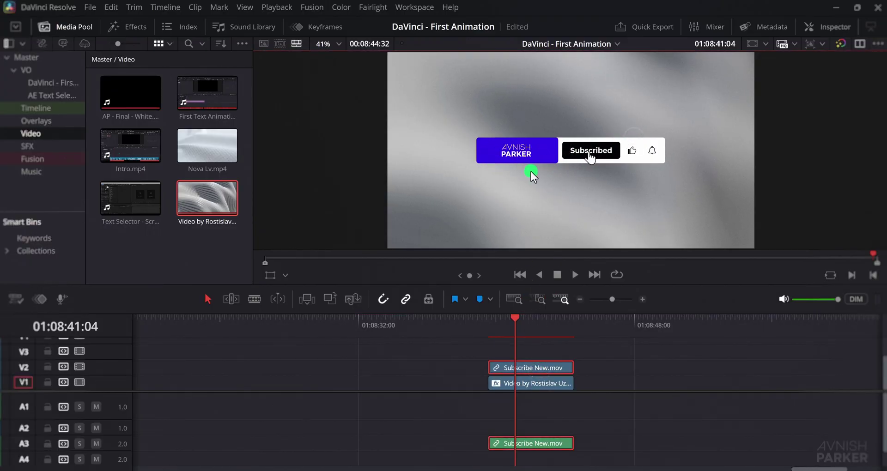
{"action": "left_click", "coordinate": [831, 27]}
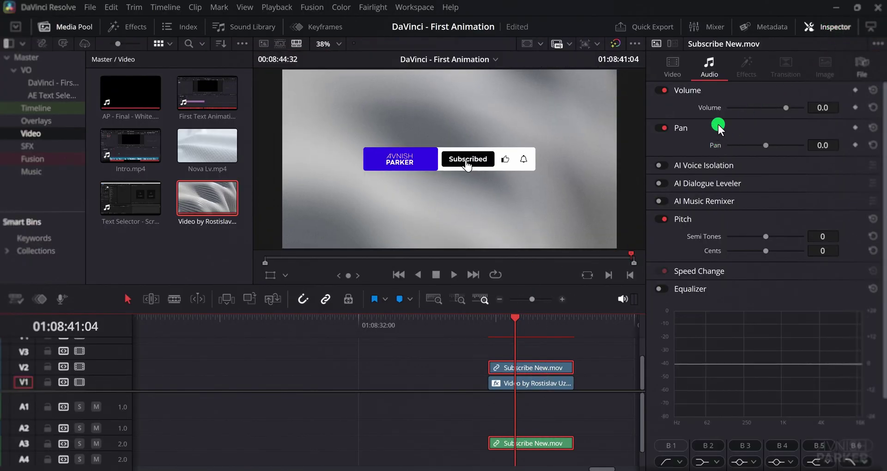
{"action": "left_click", "coordinate": [674, 74]}
{"action": "left_click_drag", "start_coordinate": [737, 123], "coordinate": [665, 124]}
{"action": "left_click_drag", "start_coordinate": [841, 127], "coordinate": [795, 129]}
{"action": "left_click", "coordinate": [872, 122]}
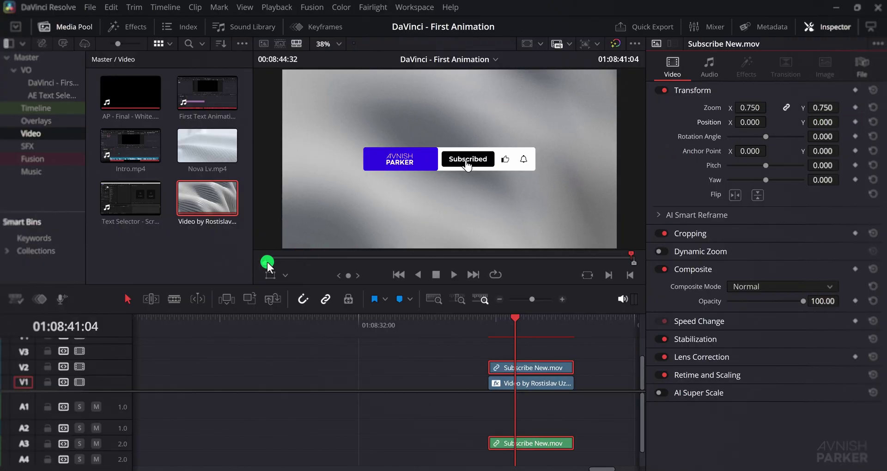
Step: With the viewer Transform overlay on, move the subscribe graphic lower left, scale it to about 0.44, and tilt it
{"action": "left_click", "coordinate": [270, 276]}
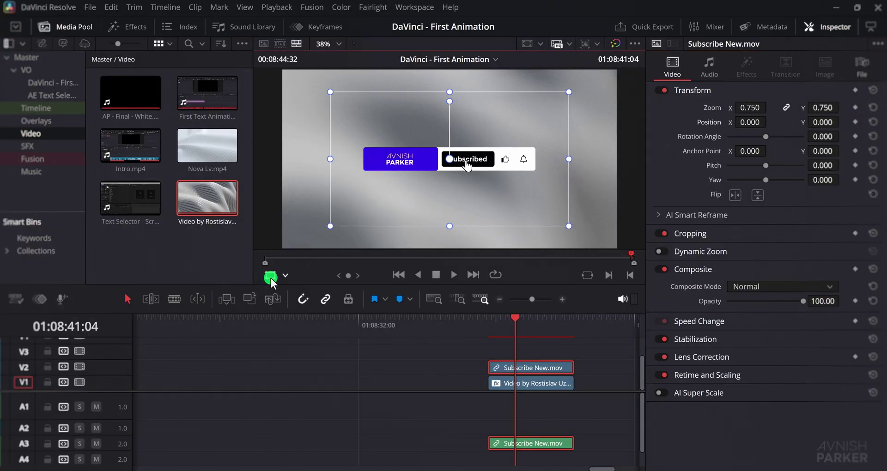
{"action": "left_click", "coordinate": [285, 276]}
{"action": "left_click", "coordinate": [317, 292]}
{"action": "left_click_drag", "start_coordinate": [497, 162], "coordinate": [547, 216]}
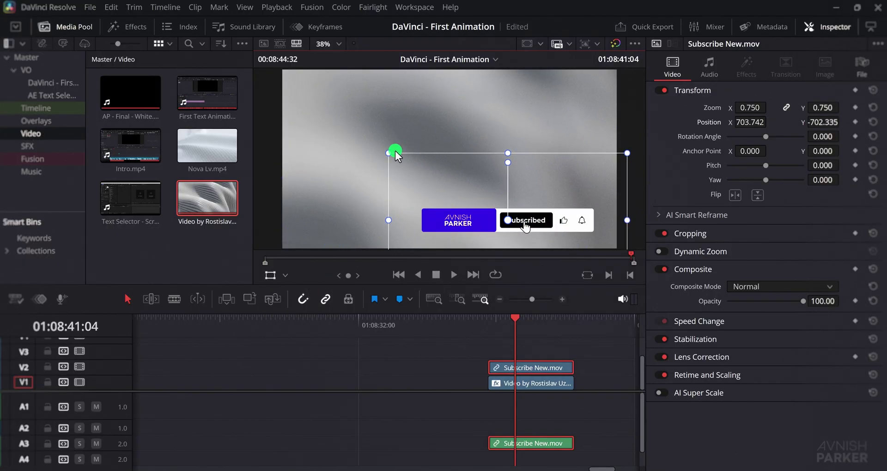
{"action": "left_click_drag", "start_coordinate": [395, 151], "coordinate": [309, 227]}
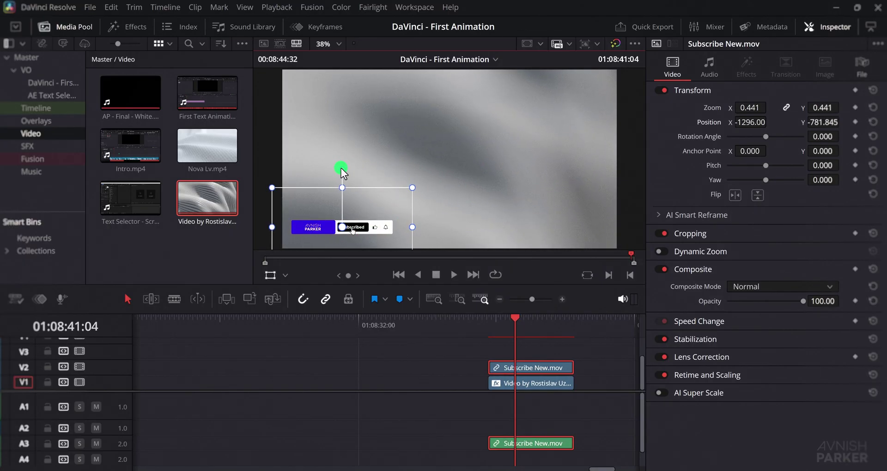
{"action": "mouse_move", "coordinate": [341, 168]}
{"action": "left_mouse_down"}
{"action": "mouse_move", "coordinate": [391, 176]}
{"action": "mouse_move", "coordinate": [339, 169]}
{"action": "mouse_move", "coordinate": [350, 166]}
{"action": "left_mouse_up"}
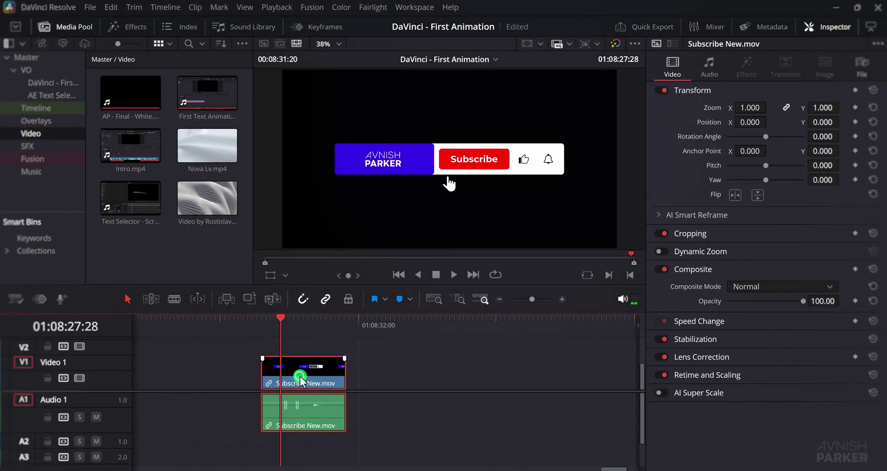
Step: Uncheck Link Clips on the Subscribe audio, delete the audio, then undo the deletion
{"action": "left_click", "coordinate": [324, 421]}
{"action": "right_click", "coordinate": [315, 418]}
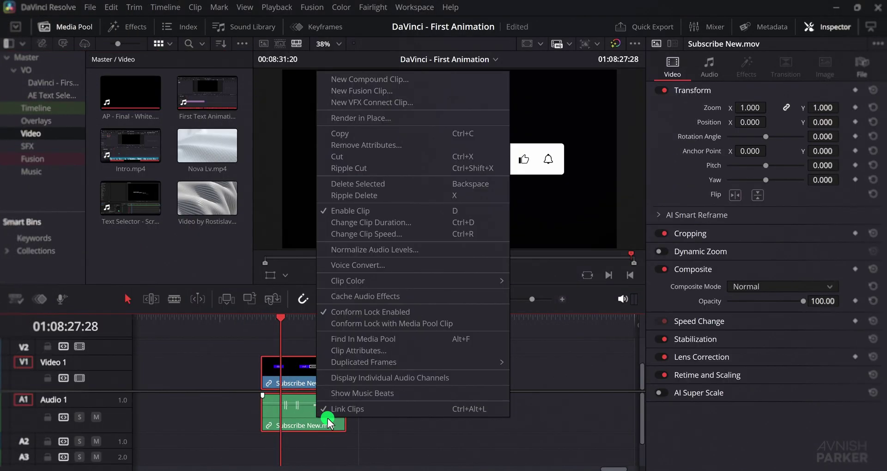
{"action": "left_click", "coordinate": [359, 409]}
{"action": "left_click", "coordinate": [328, 415]}
{"action": "key", "text": "Delete"}
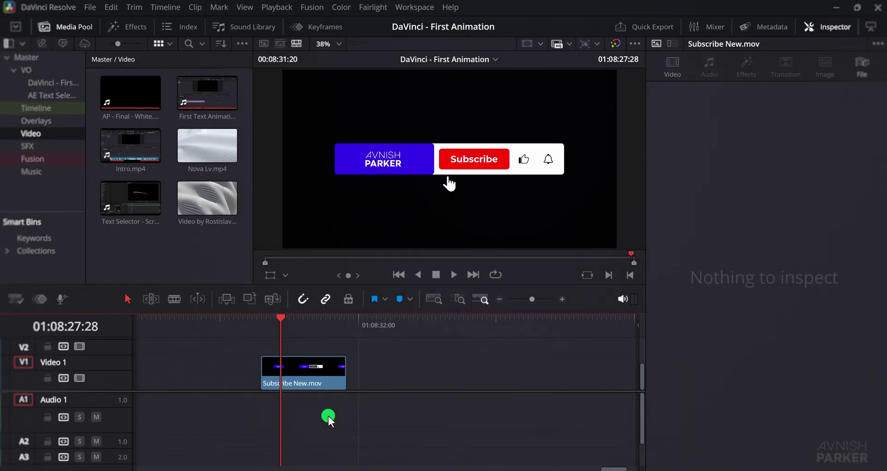
{"action": "key", "text": "ctrl+z"}
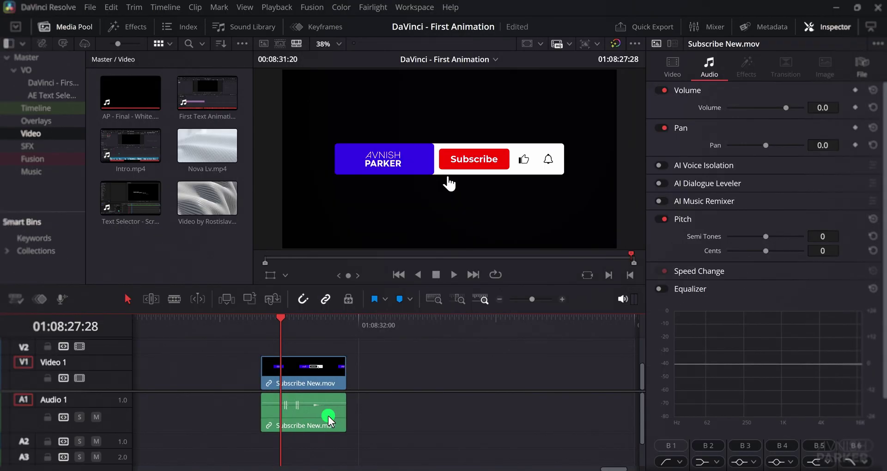
{"action": "left_click", "coordinate": [300, 421]}
{"action": "left_click", "coordinate": [376, 422]}
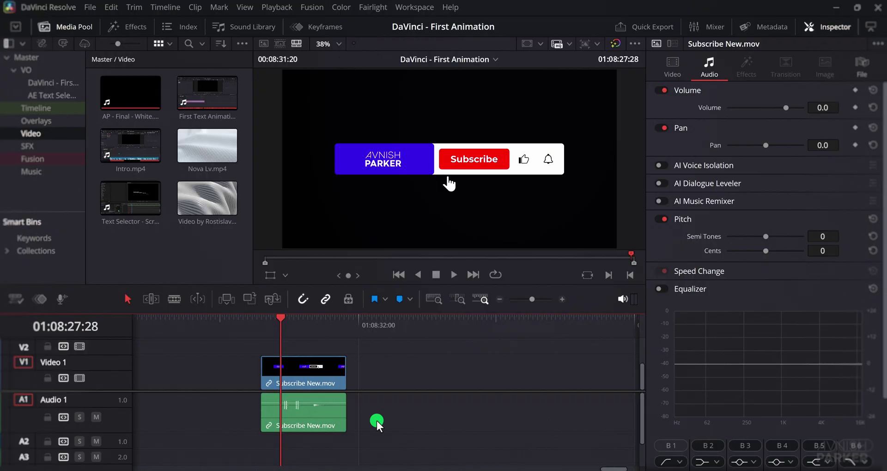
Step: Turn off Linked Selection, select the Subscribe audio alone on Audio 1, and delete it
{"action": "left_click", "coordinate": [326, 300]}
{"action": "left_click", "coordinate": [315, 423]}
{"action": "left_click", "coordinate": [313, 370]}
{"action": "left_click", "coordinate": [317, 407]}
{"action": "left_click", "coordinate": [319, 378]}
{"action": "left_click", "coordinate": [325, 400]}
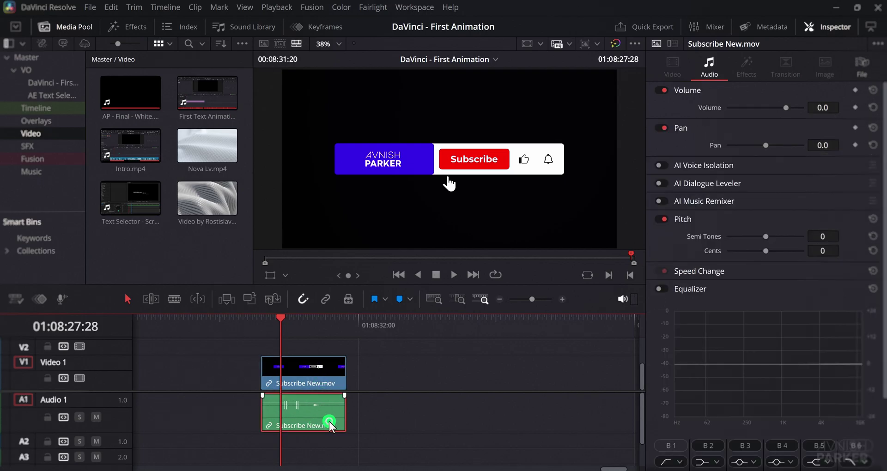
{"action": "key", "text": "Delete"}
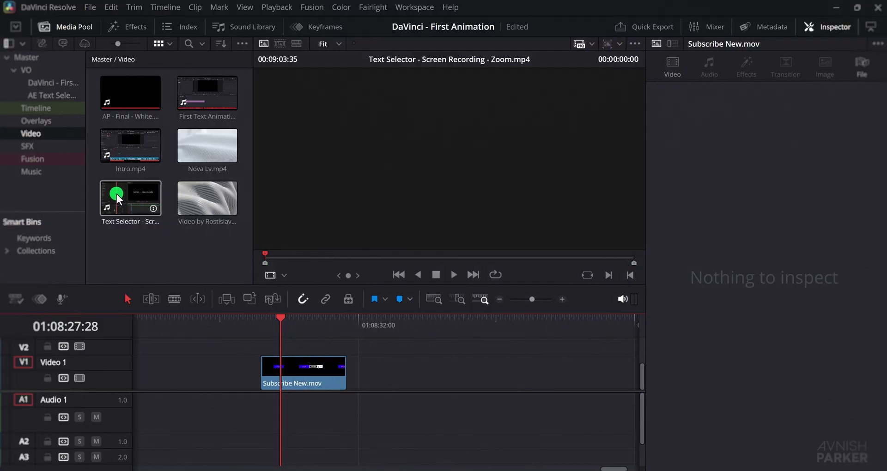
Step: Drop Text Selector - Screen Recording - Zoom.mp4 after Subscribe New.mov and select its video clip
{"action": "left_click_drag", "start_coordinate": [119, 194], "coordinate": [379, 368]}
{"action": "left_click", "coordinate": [401, 412]}
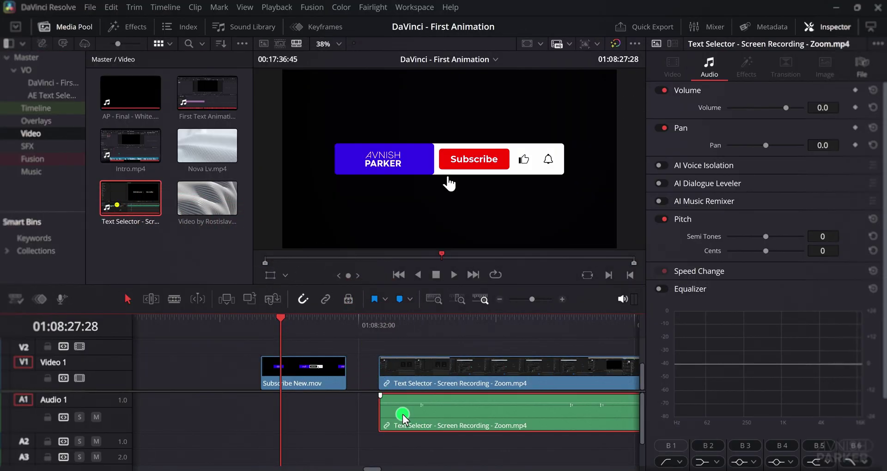
{"action": "left_click", "coordinate": [438, 376]}
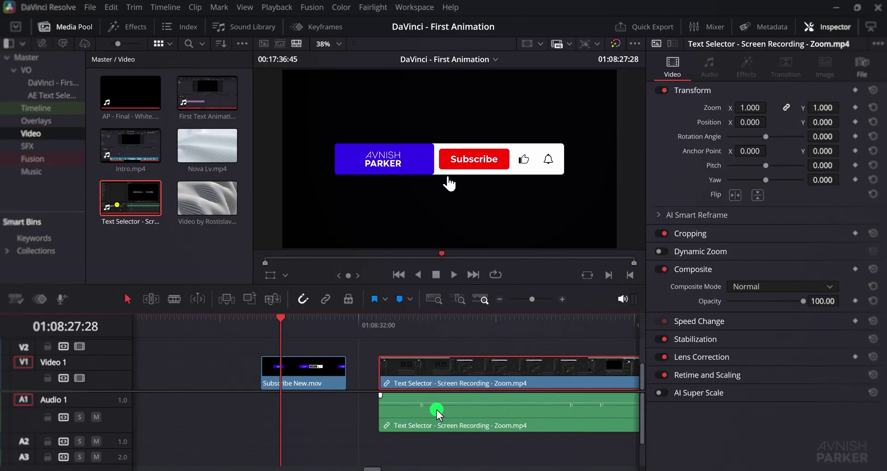